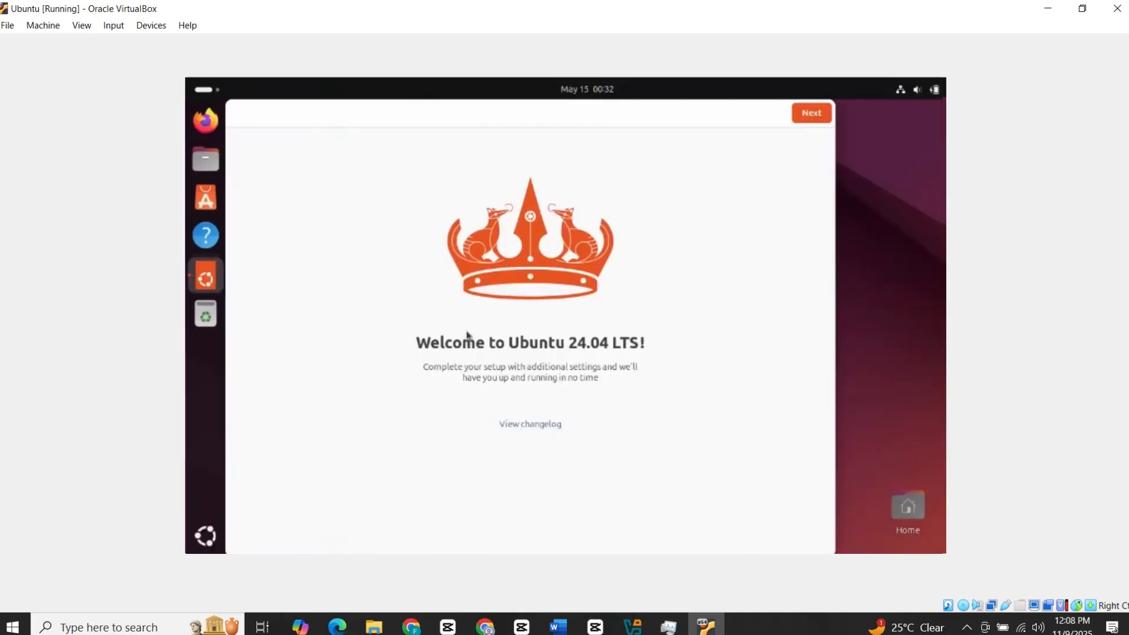
Step through Ubuntu's welcome pages, skipping Ubuntu Pro and choosing 'No, don't share system data'.
{"action": "left_click", "coordinate": [817, 118]}
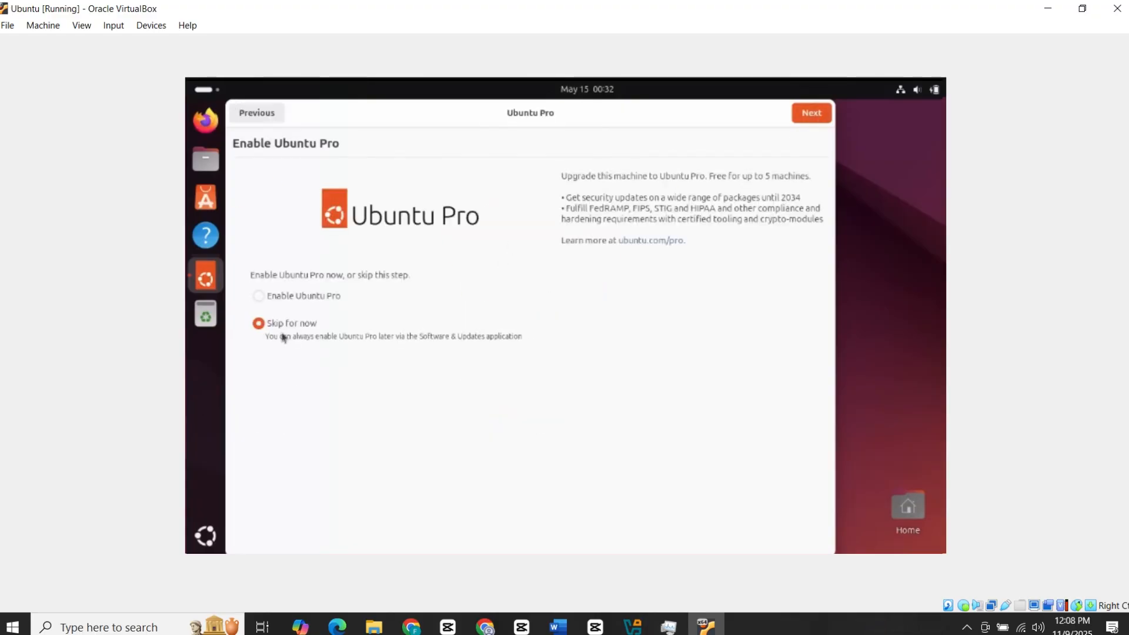
{"action": "left_click", "coordinate": [806, 117]}
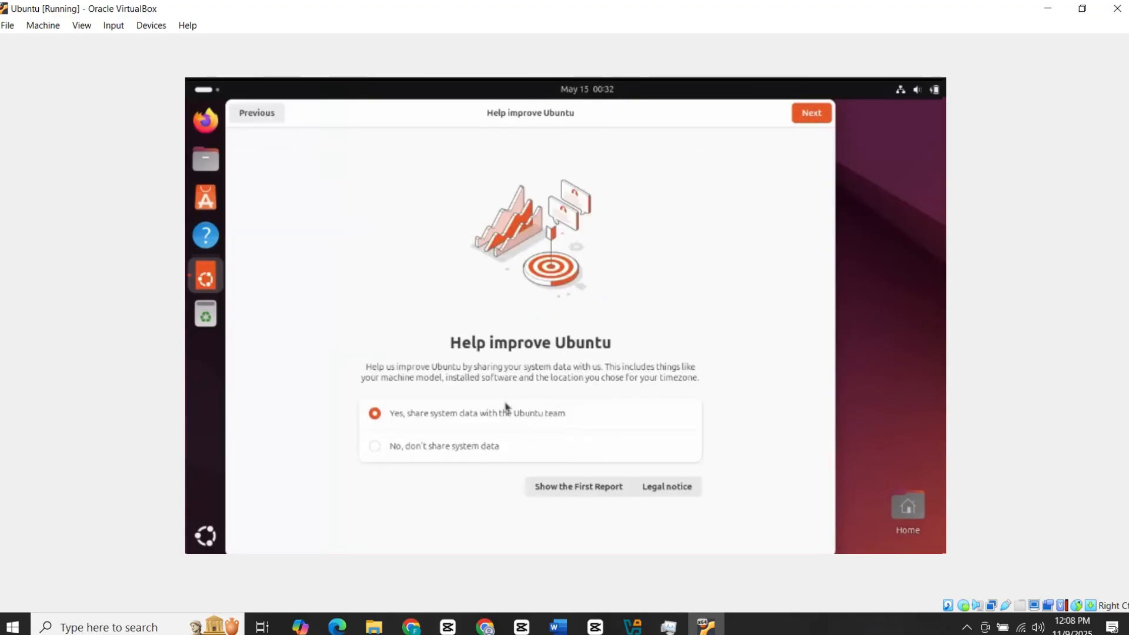
{"action": "left_click", "coordinate": [388, 449]}
{"action": "left_click", "coordinate": [807, 117]}
{"action": "left_click", "coordinate": [806, 120]}
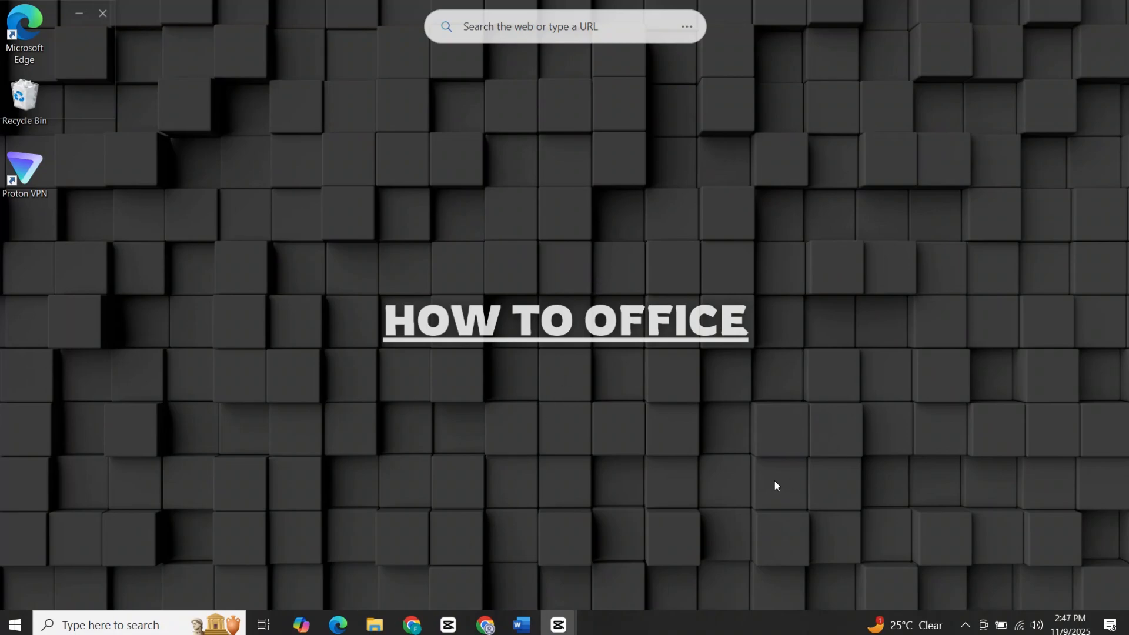
Open File Explorer to This PC, then delete the Oracle VirtualBox desktop shortcut.
{"action": "left_click", "coordinate": [375, 624]}
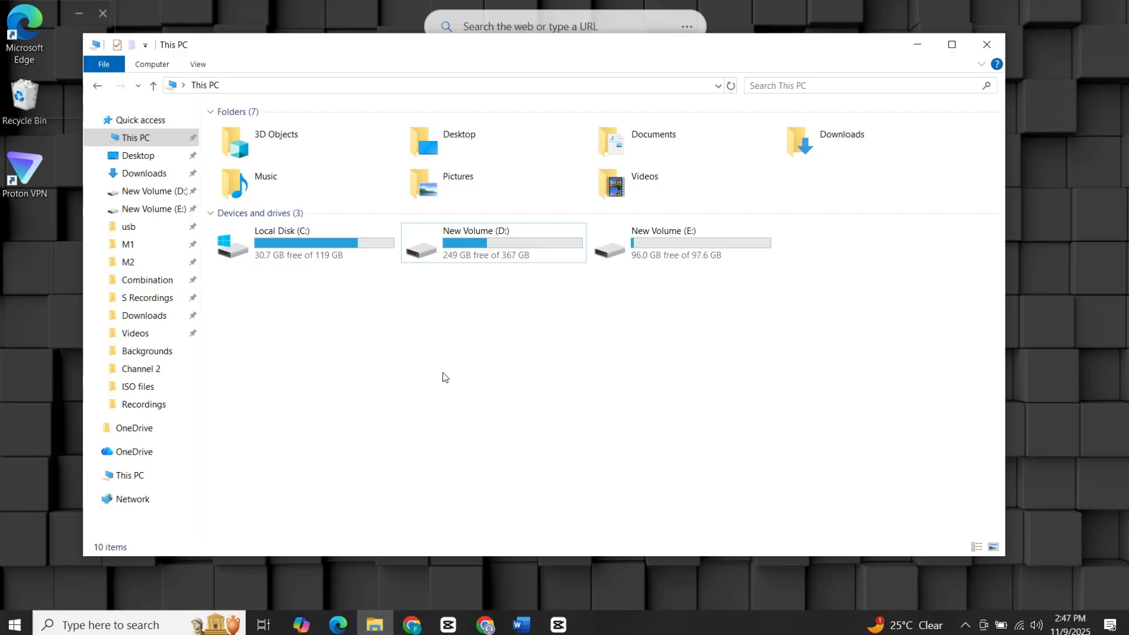
{"action": "left_click", "coordinate": [322, 256]}
{"action": "left_click", "coordinate": [389, 307]}
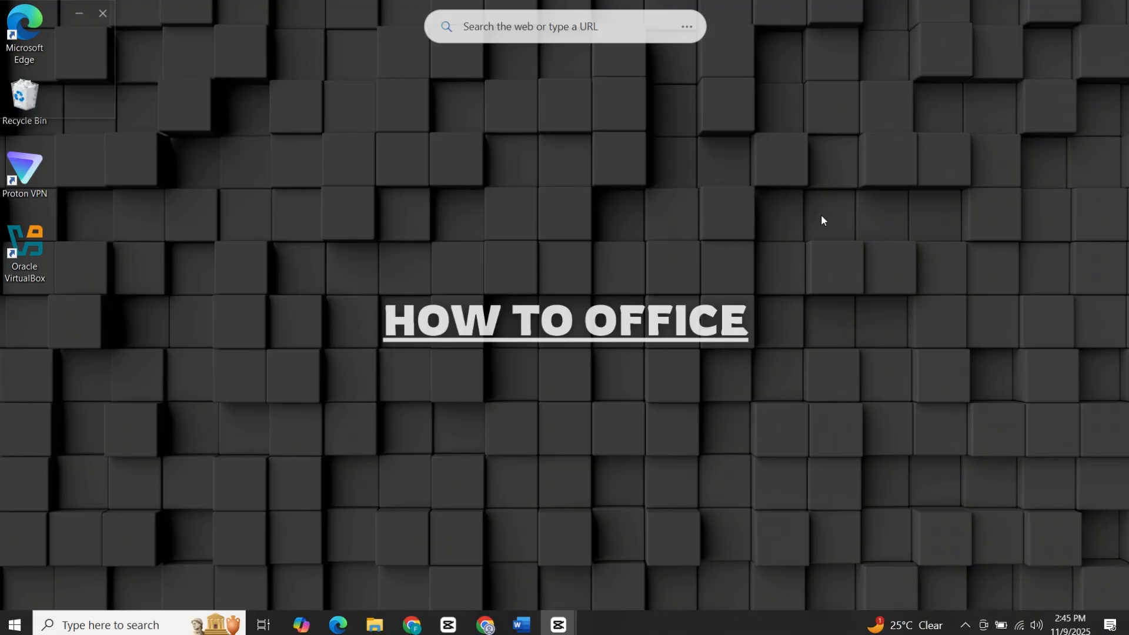
{"action": "left_click_drag", "start_coordinate": [92, 246], "coordinate": [19, 305]}
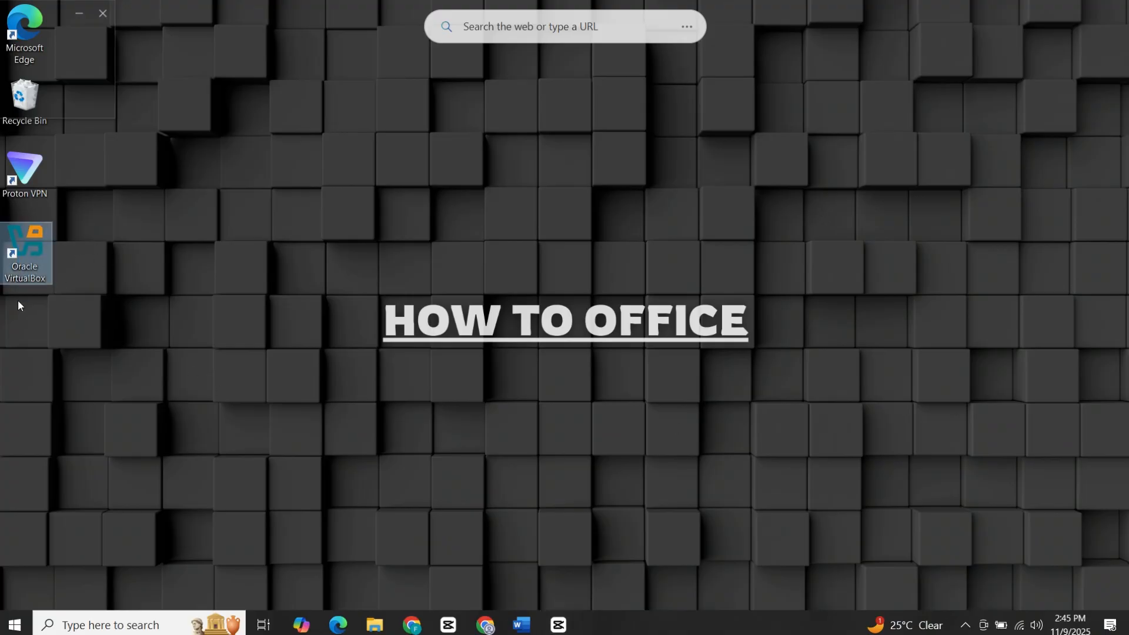
{"action": "key", "text": "Delete"}
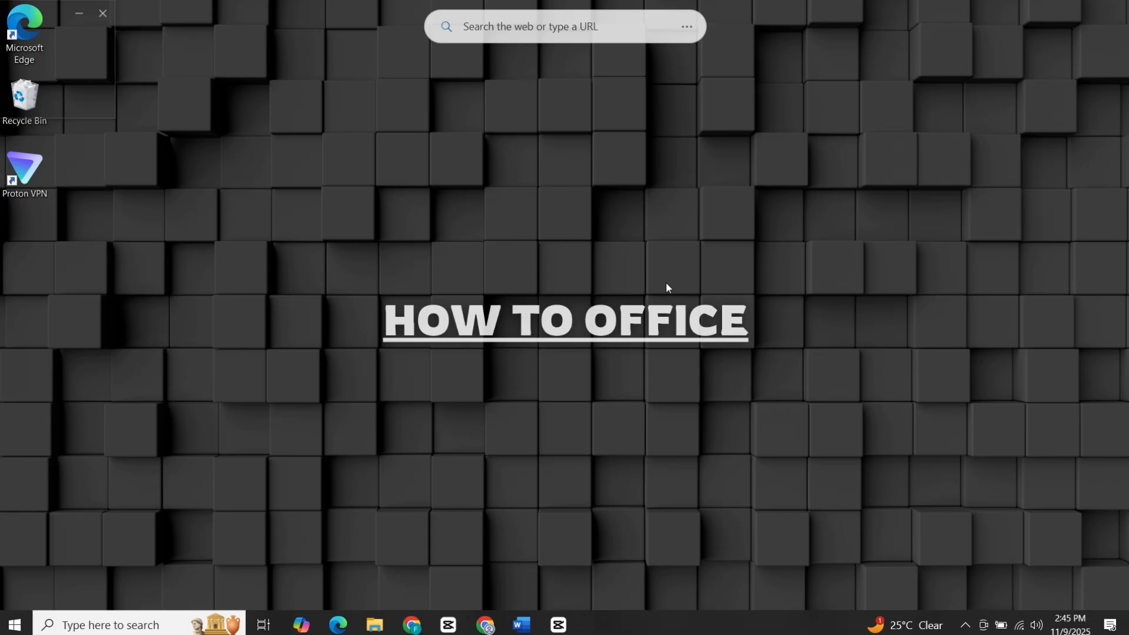
{"action": "right_click", "coordinate": [5, 617]}
{"action": "left_click", "coordinate": [4, 616]}
{"action": "right_click", "coordinate": [5, 616]}
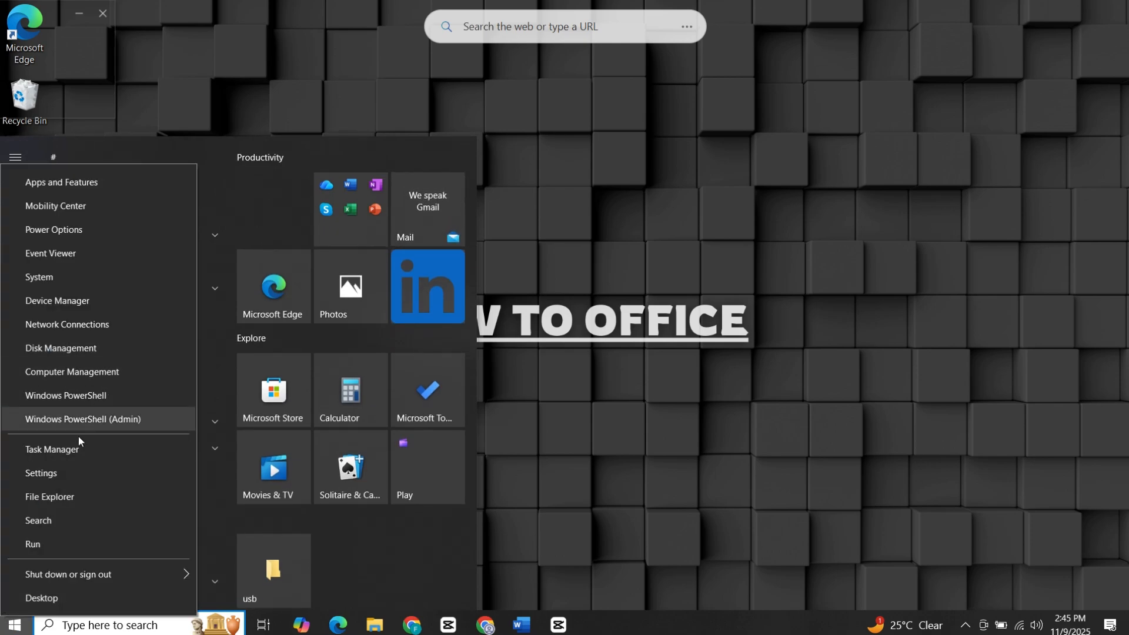
{"action": "left_click", "coordinate": [73, 455]}
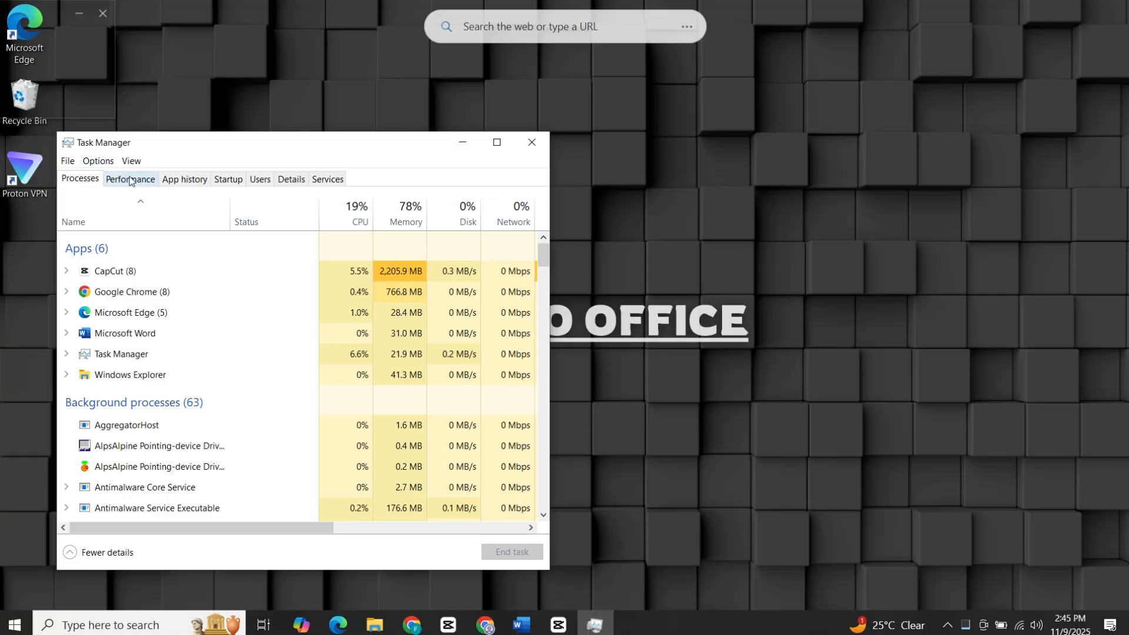
{"action": "left_click", "coordinate": [131, 182]}
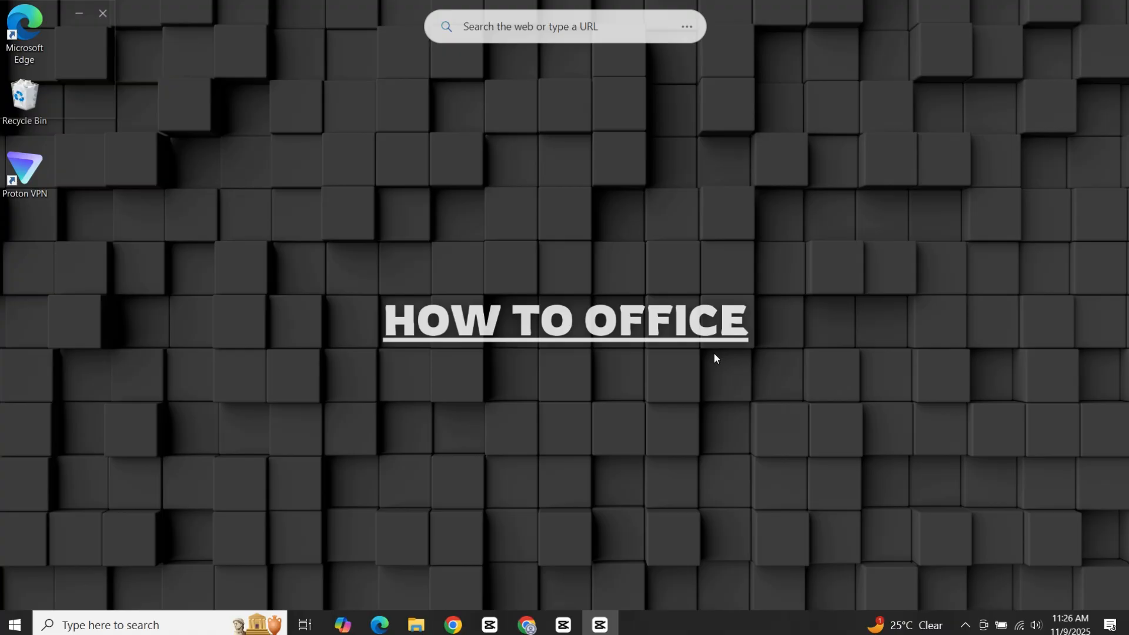
Search the web for 'virtual box' and go to the virtualbox.org downloads page.
{"action": "left_click", "coordinate": [528, 624]}
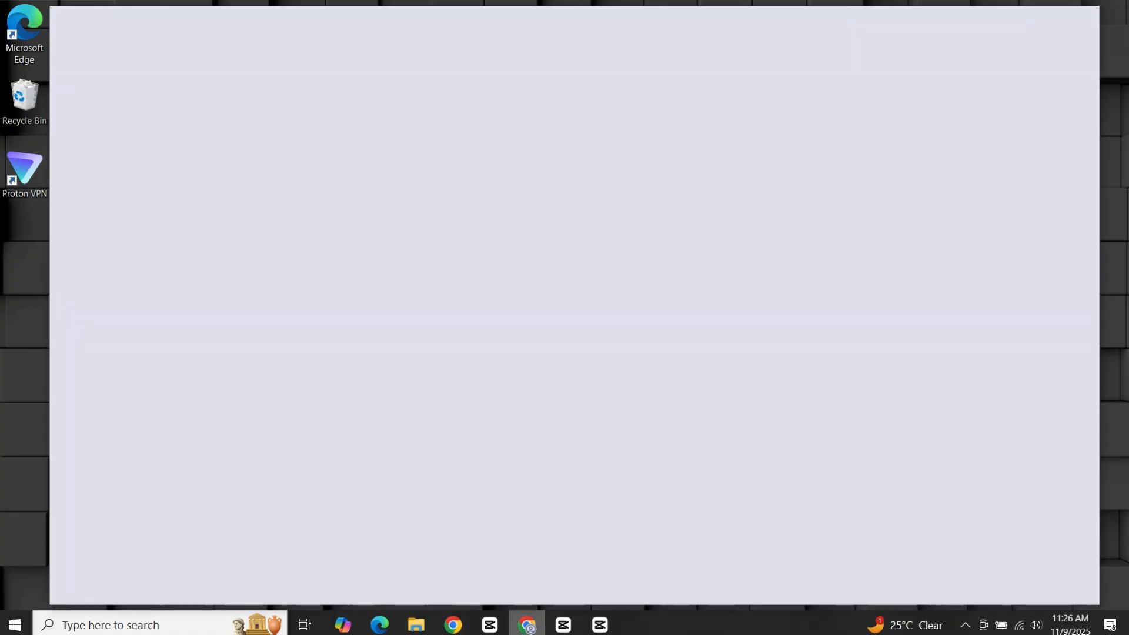
{"action": "left_click", "coordinate": [299, 59]}
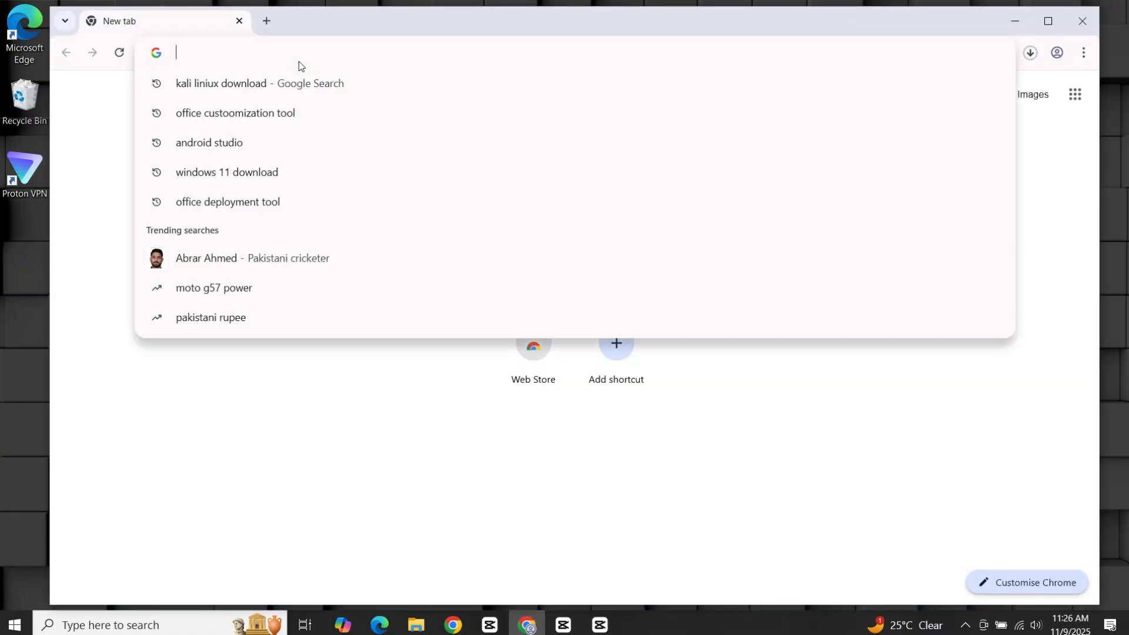
{"action": "type", "text": "vi"}
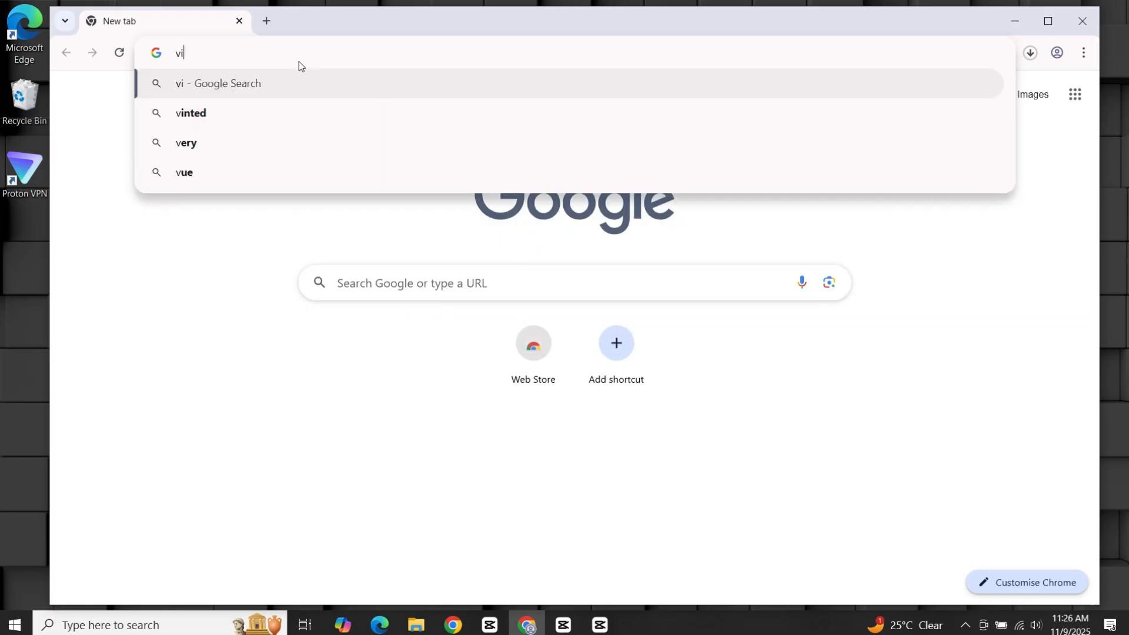
{"action": "type", "text": "rtual box"}
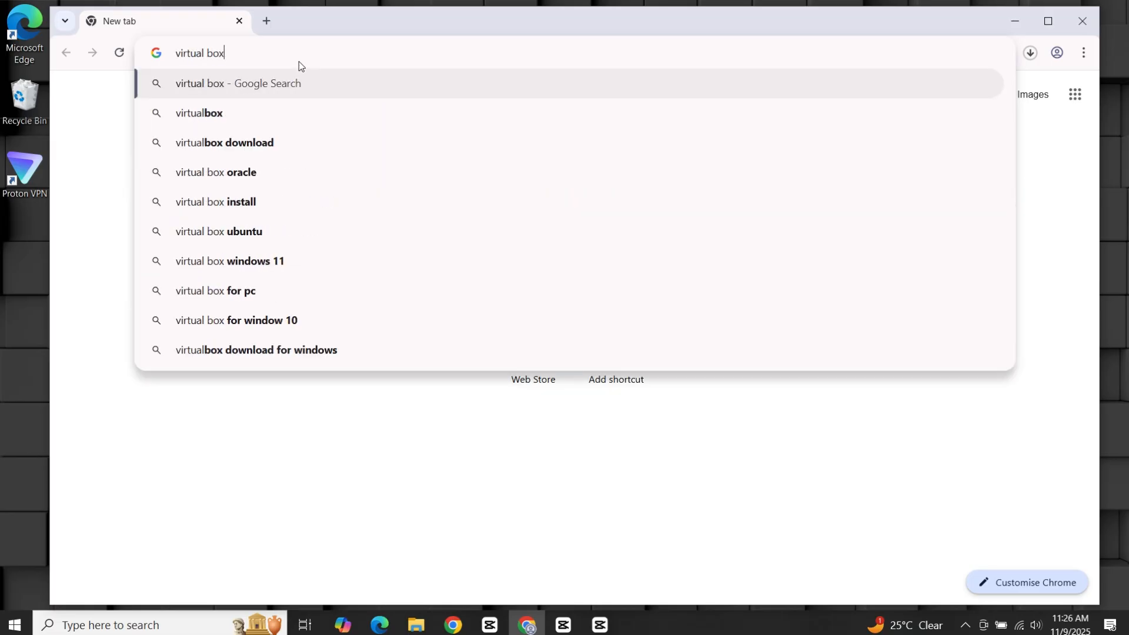
{"action": "key", "text": "Return"}
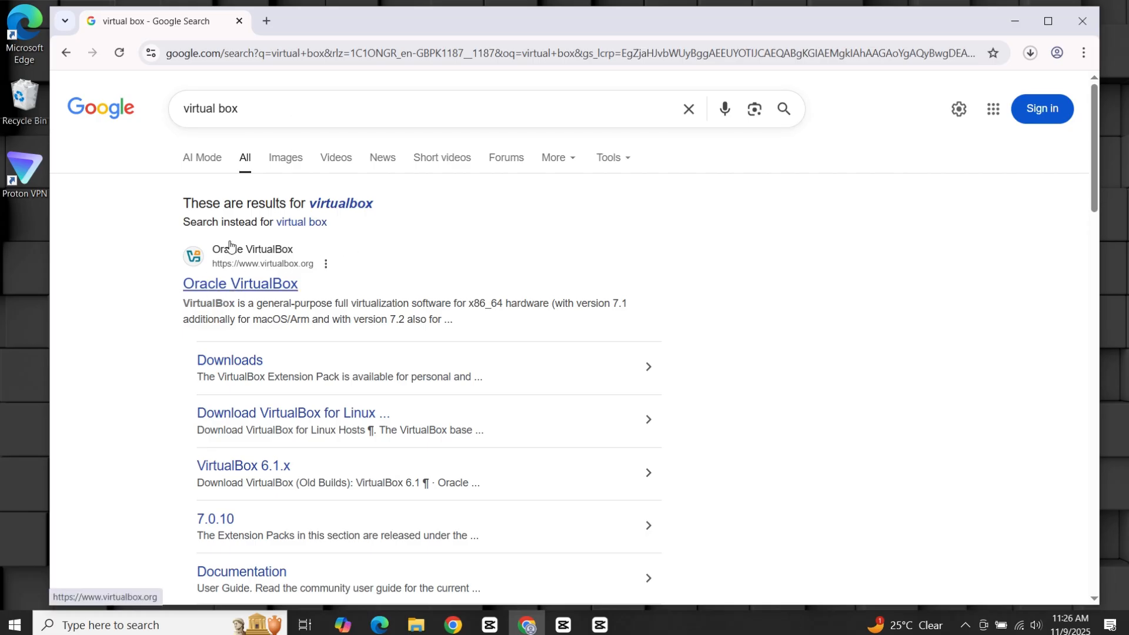
{"action": "left_click", "coordinate": [242, 288]}
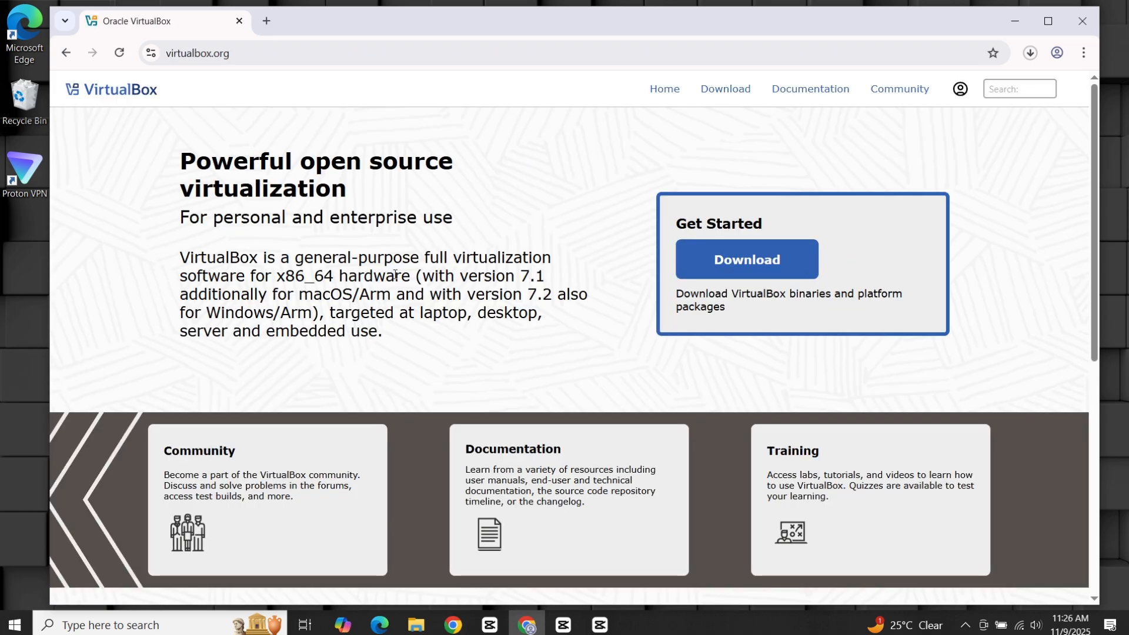
{"action": "left_click_drag", "start_coordinate": [641, 250], "coordinate": [757, 272]}
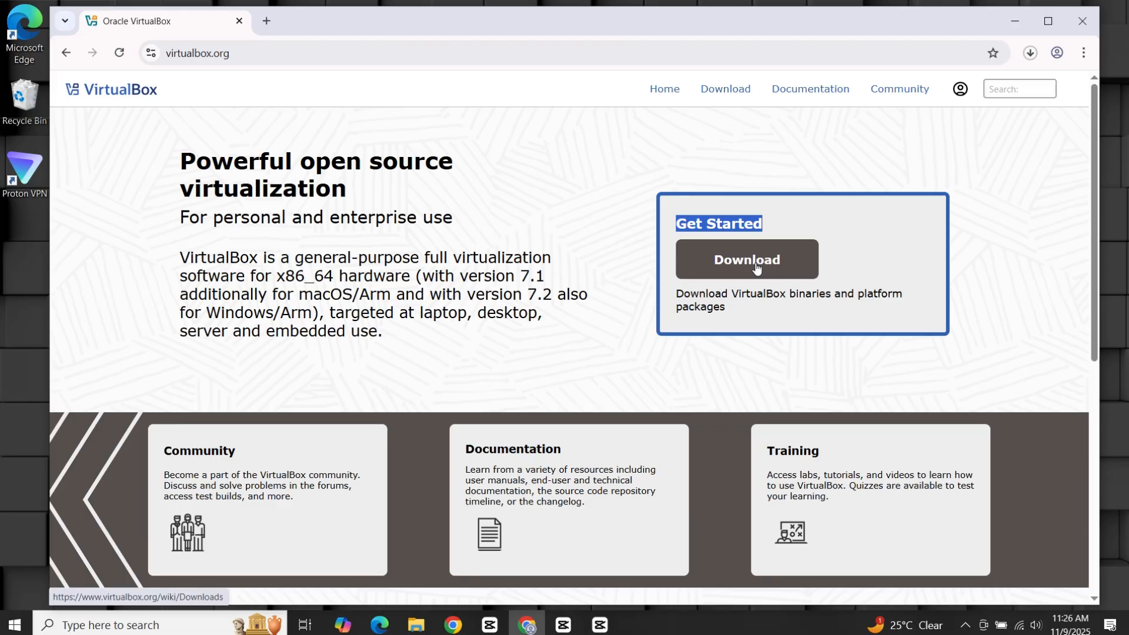
{"action": "left_click", "coordinate": [756, 265]}
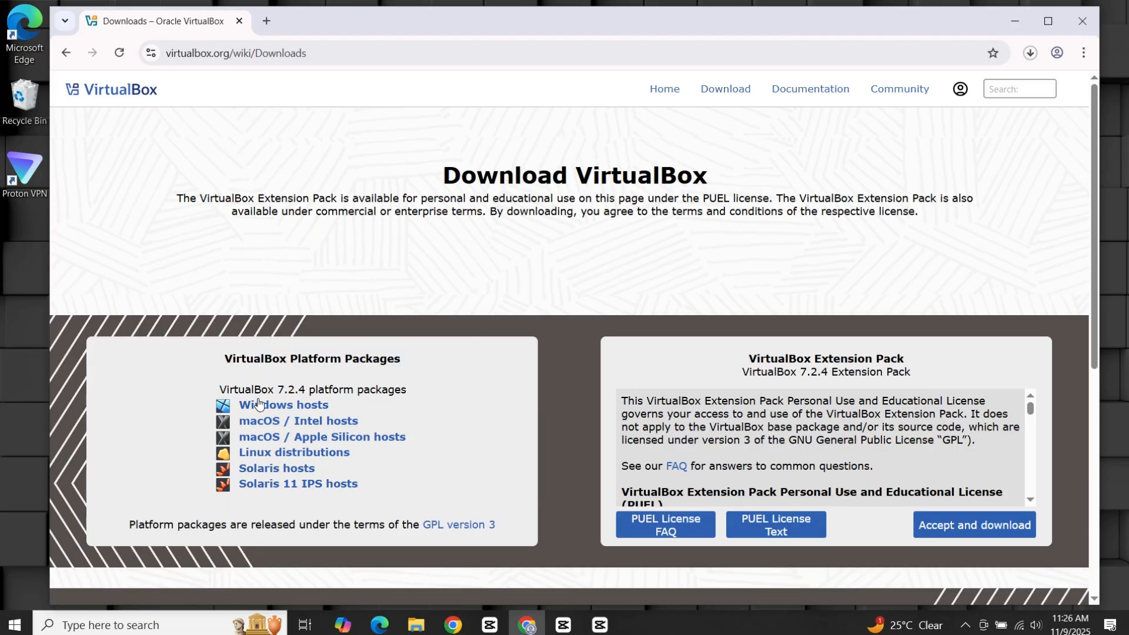
Download the VirtualBox 7.2.4 Windows hosts installer and run it from Chrome's downloads list.
{"action": "left_click", "coordinate": [285, 407]}
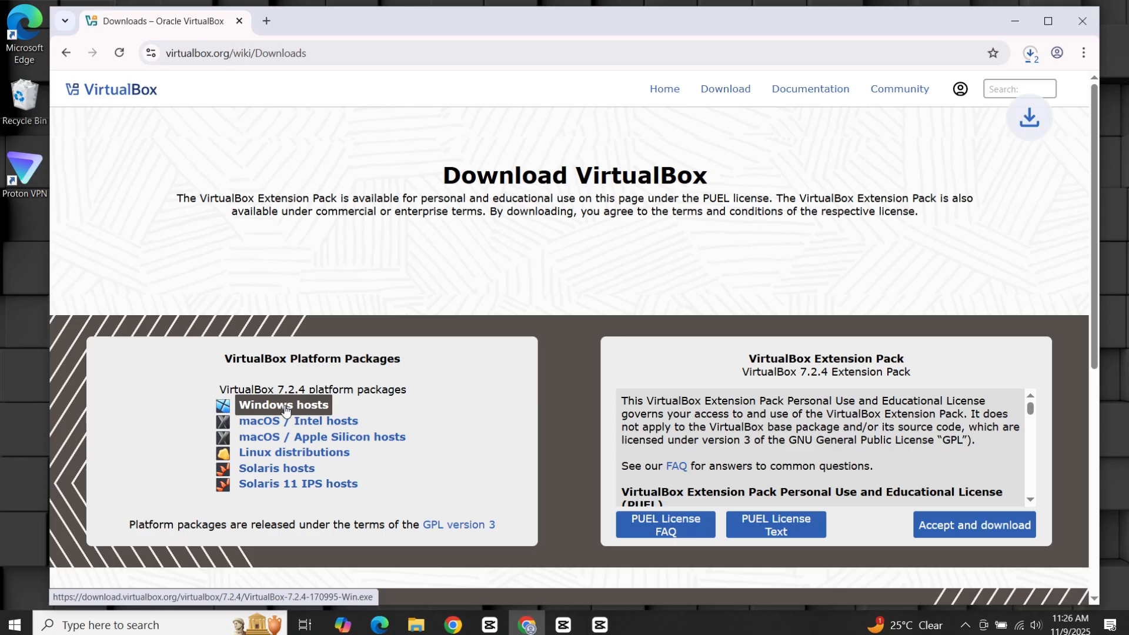
{"action": "left_click", "coordinate": [1028, 52]}
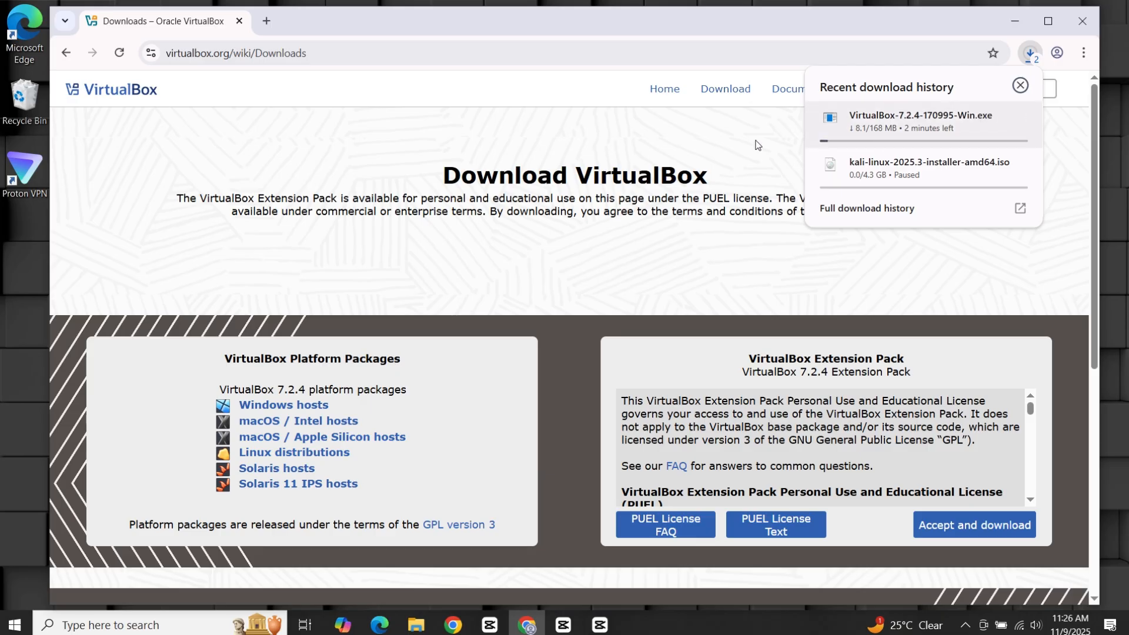
{"action": "left_click", "coordinate": [697, 129]}
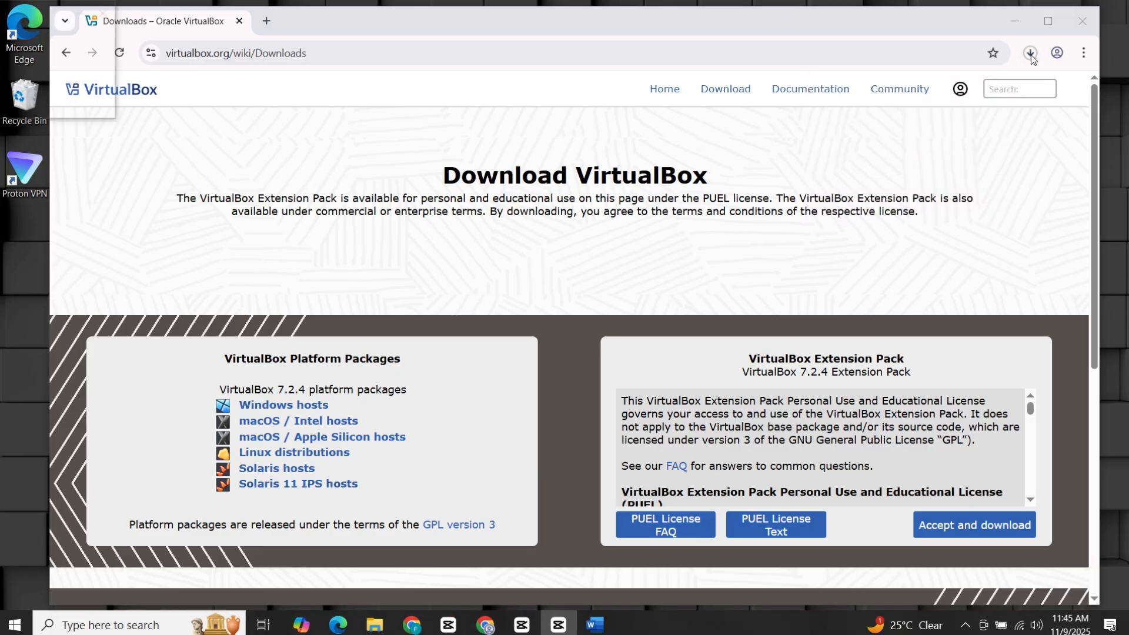
{"action": "left_click", "coordinate": [1031, 53]}
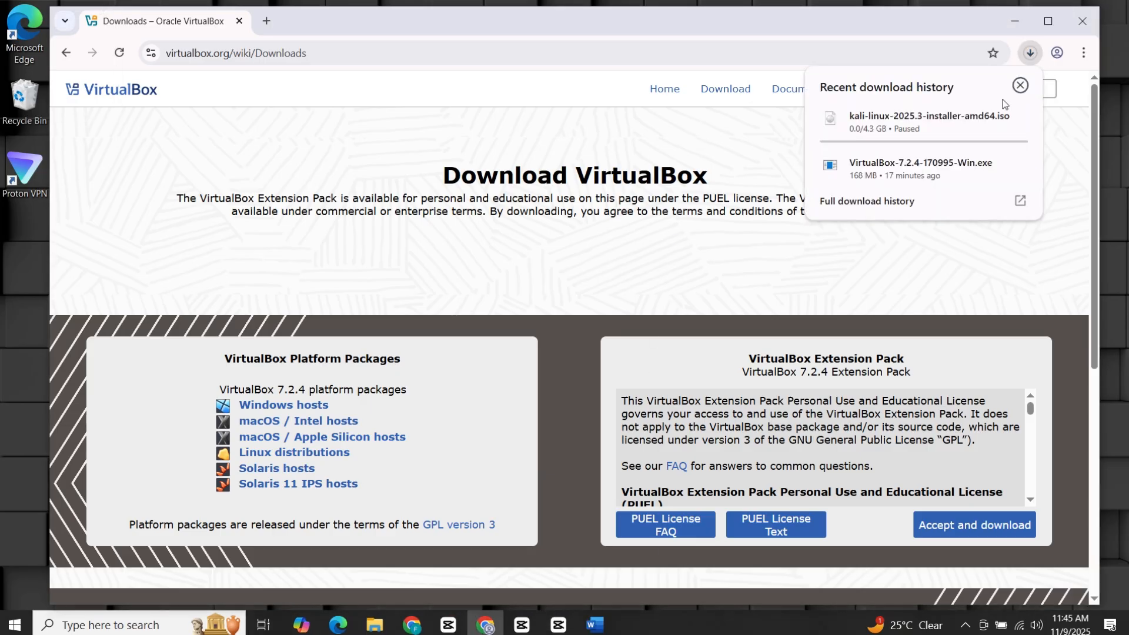
{"action": "right_click", "coordinate": [927, 165]}
{"action": "left_click", "coordinate": [944, 172]}
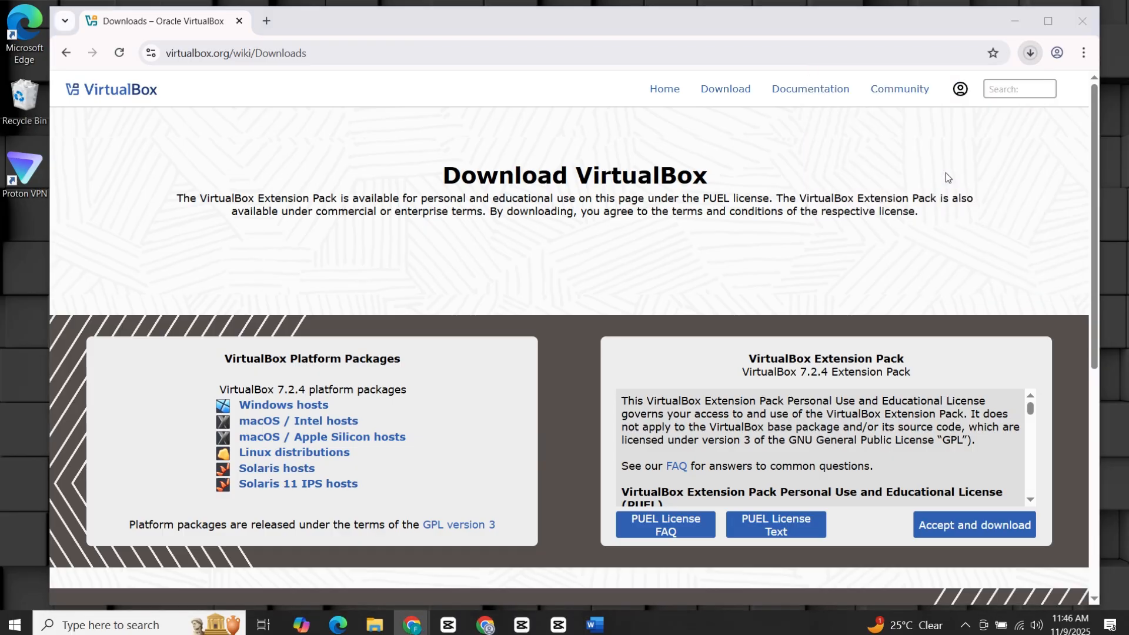
{"action": "left_click", "coordinate": [1014, 21]}
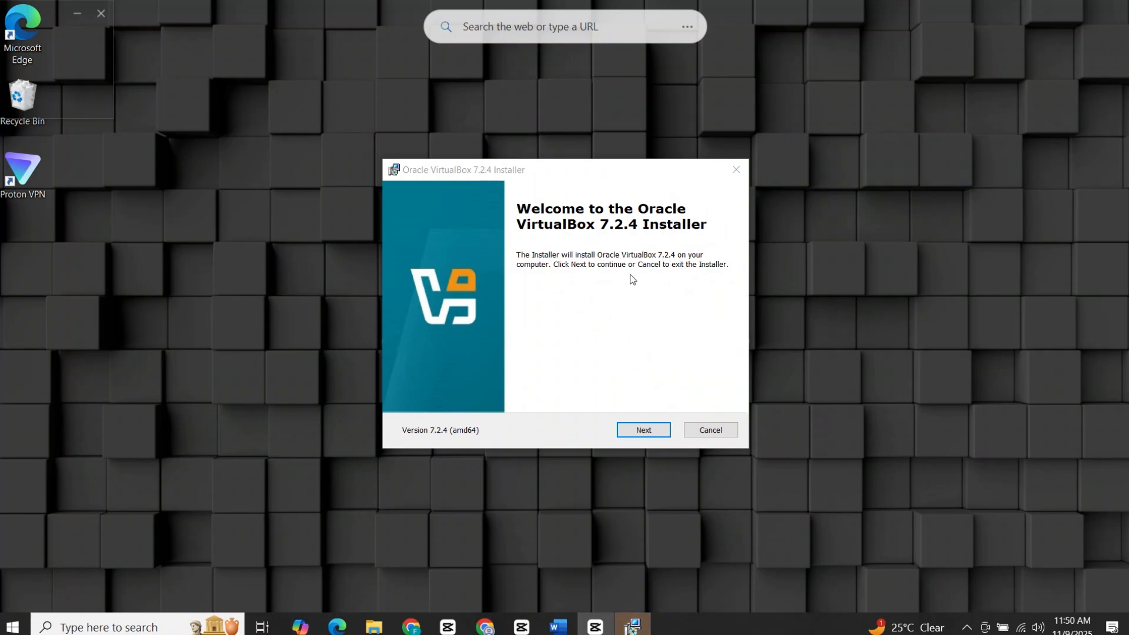
Accept the license, keep default features, and approve the network and Python dependency warnings.
{"action": "left_click", "coordinate": [652, 433]}
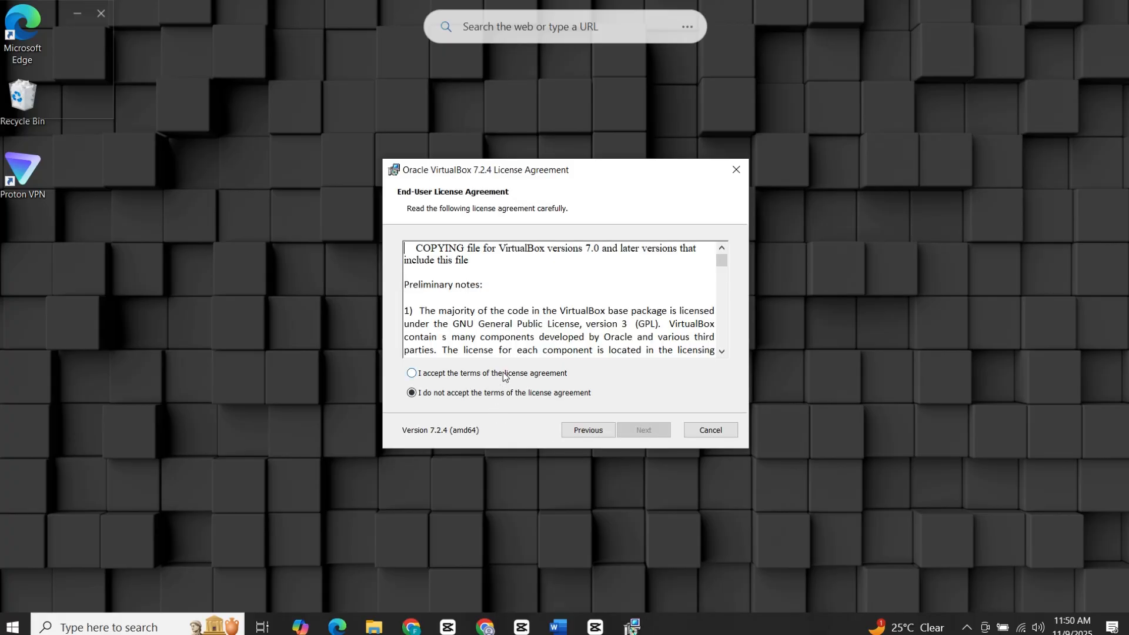
{"action": "left_click", "coordinate": [508, 375]}
{"action": "left_click", "coordinate": [658, 429]}
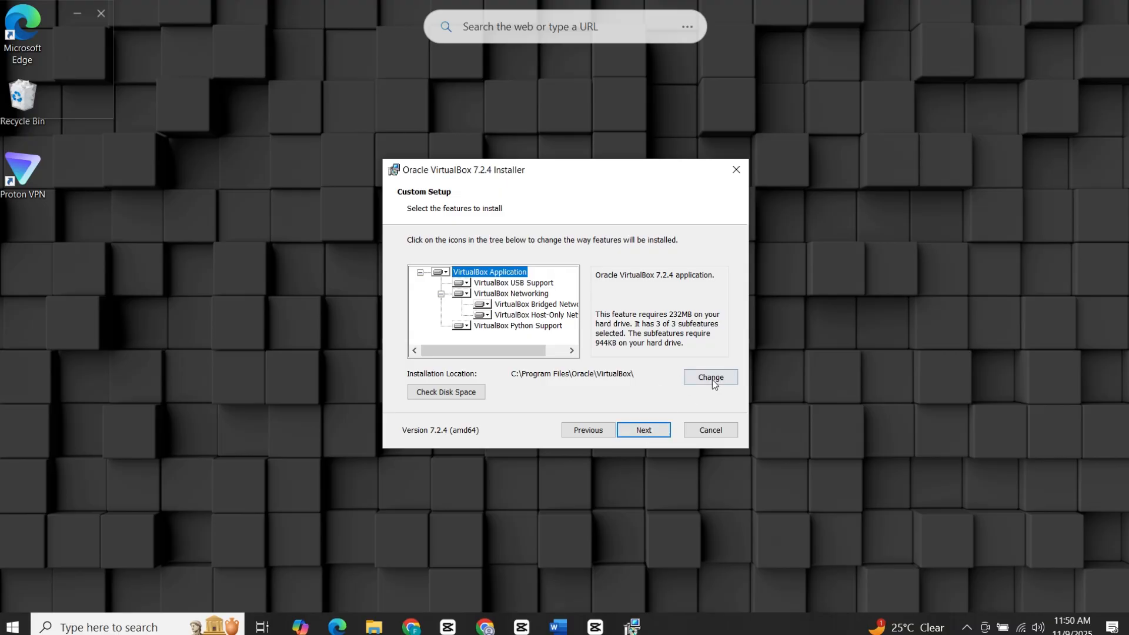
{"action": "left_click", "coordinate": [644, 431]}
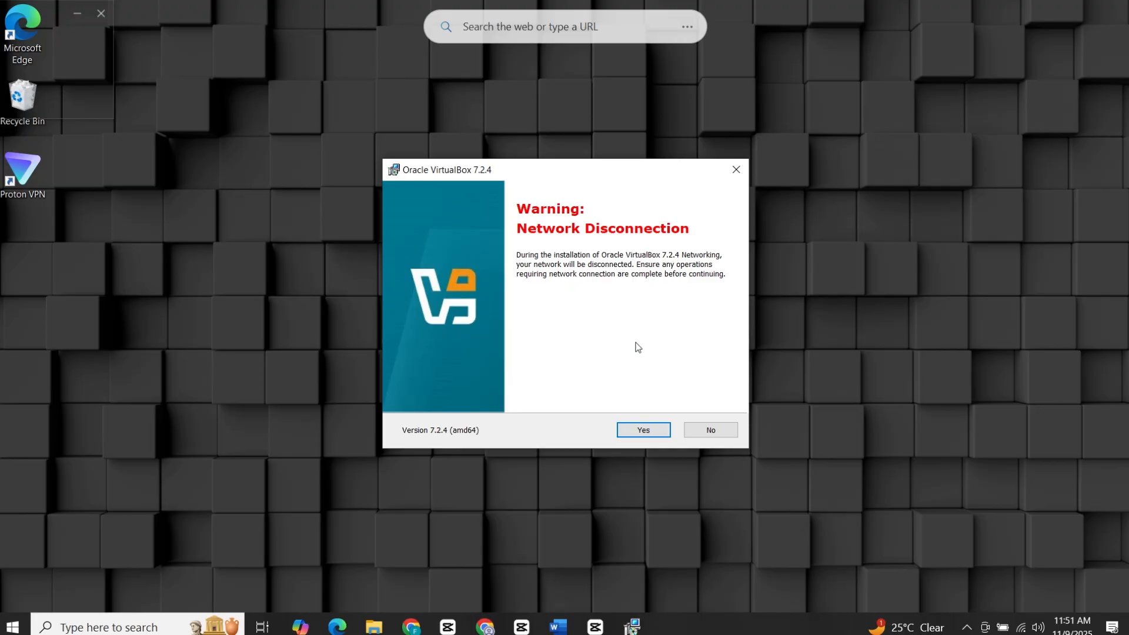
{"action": "left_click", "coordinate": [646, 430]}
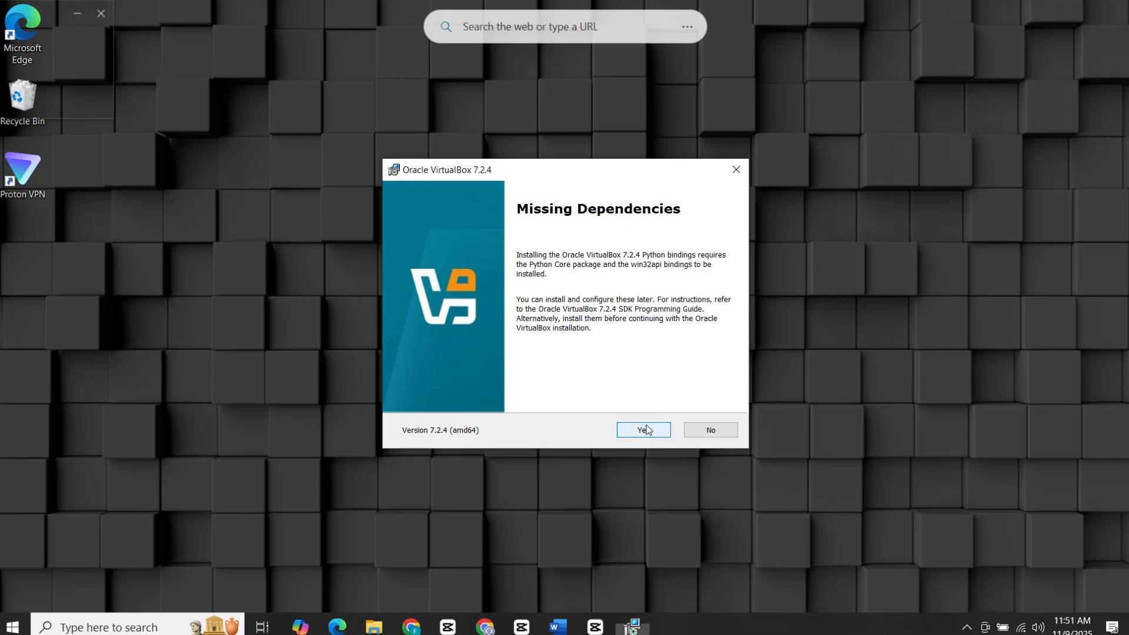
{"action": "left_click", "coordinate": [659, 426]}
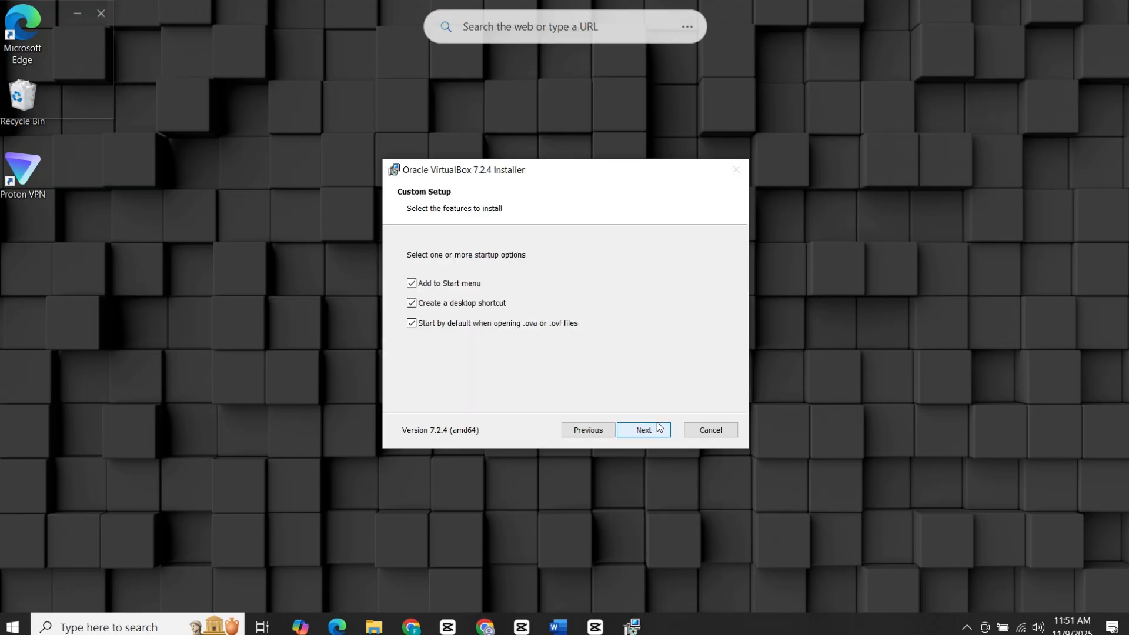
Untick the Start menu entry and .ova/.ovf file association, then install VirtualBox.
{"action": "left_click", "coordinate": [411, 283]}
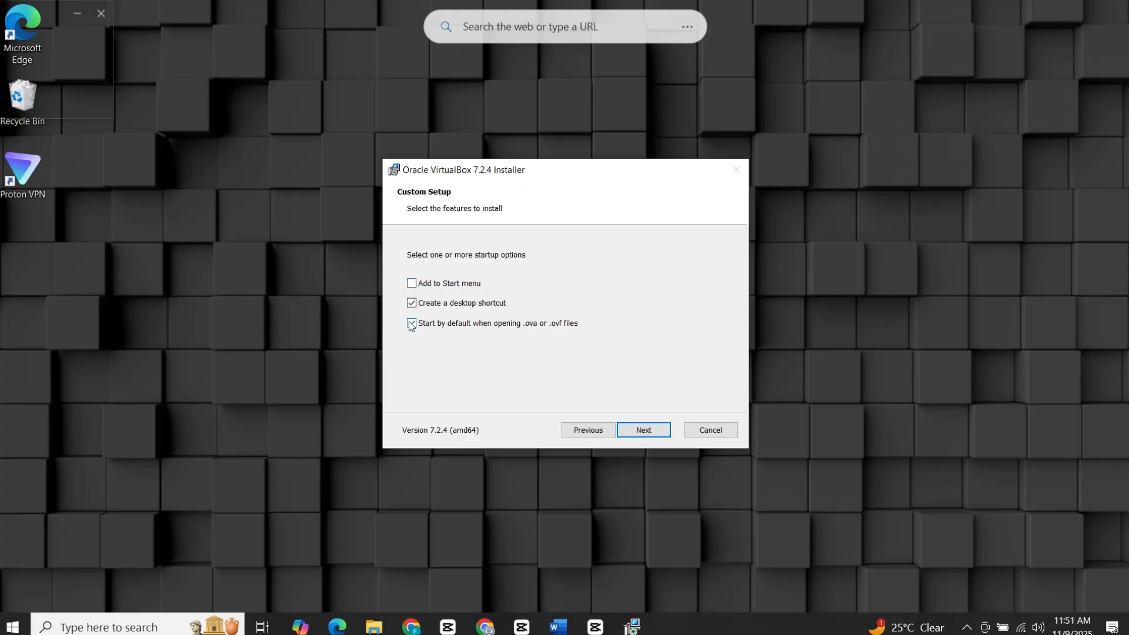
{"action": "left_click", "coordinate": [411, 323]}
{"action": "left_click", "coordinate": [658, 430]}
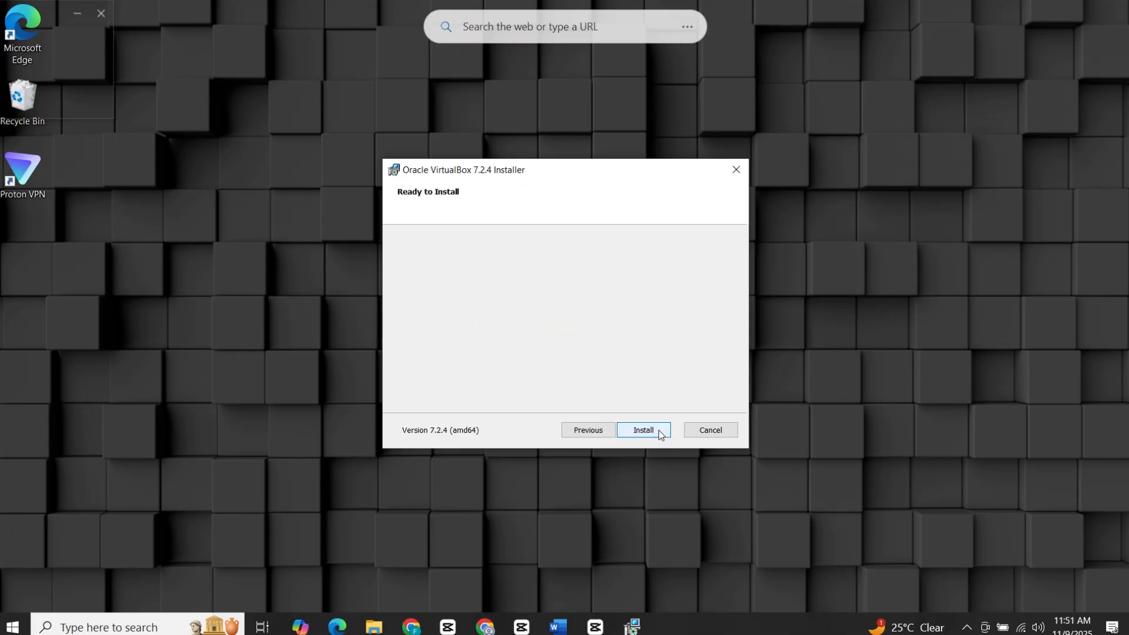
{"action": "left_click", "coordinate": [659, 428]}
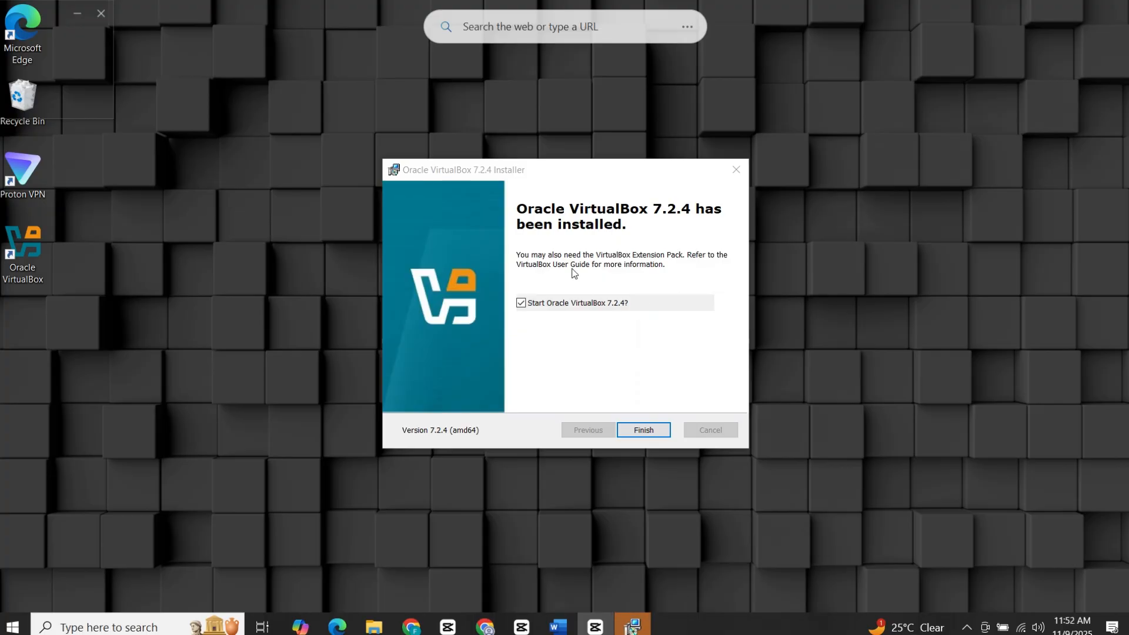
Close the installer, bring VirtualBox Manager forward and choose Basic experience mode.
{"action": "left_click", "coordinate": [643, 430]}
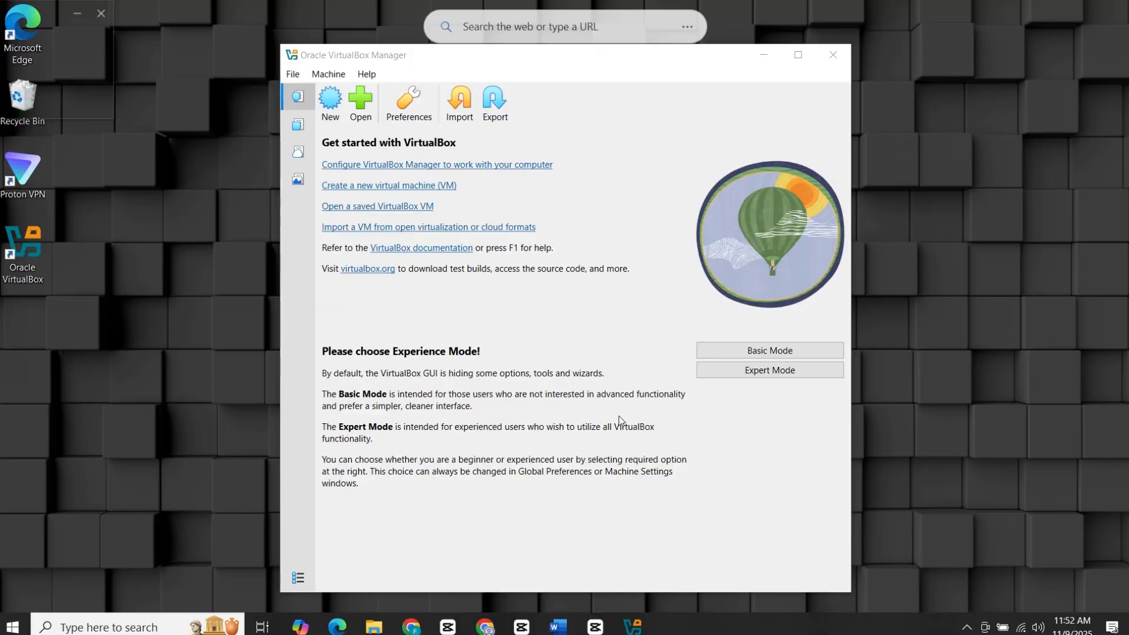
{"action": "left_click", "coordinate": [637, 50]}
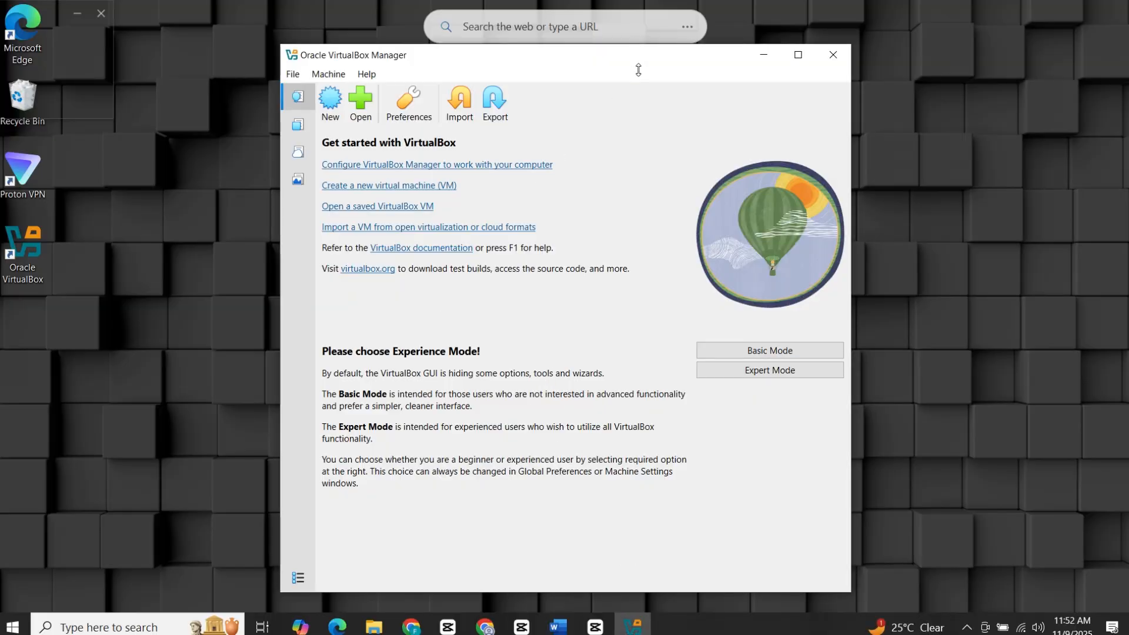
{"action": "left_click", "coordinate": [757, 351]}
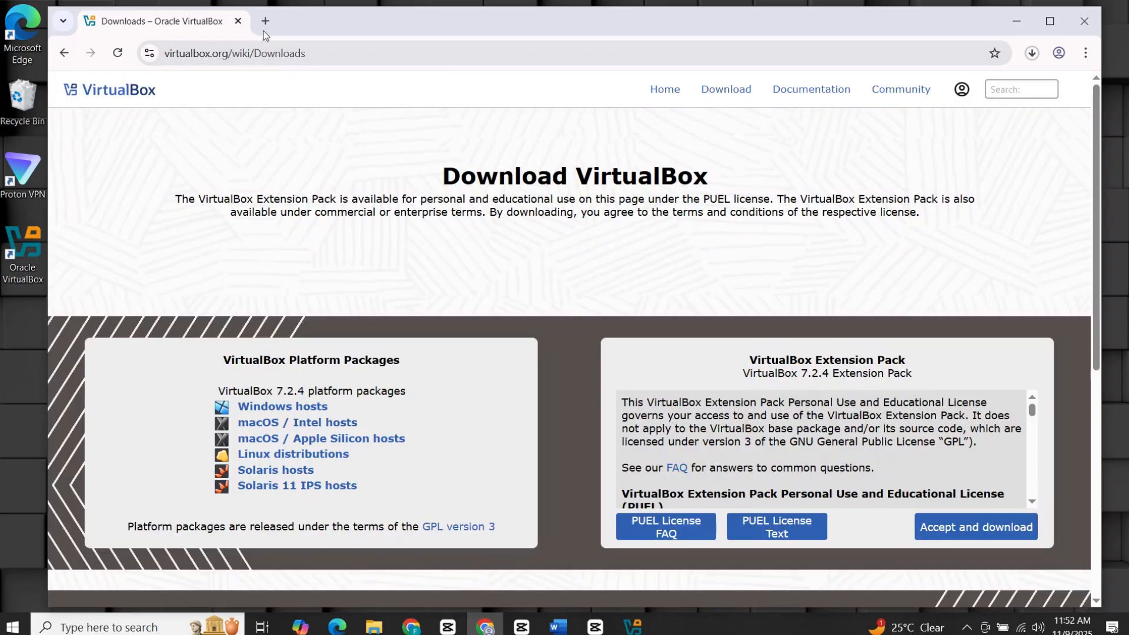
Search 'ubuntu' in a new tab, open ubuntu.com and accept its cookie settings.
{"action": "left_click", "coordinate": [265, 21]}
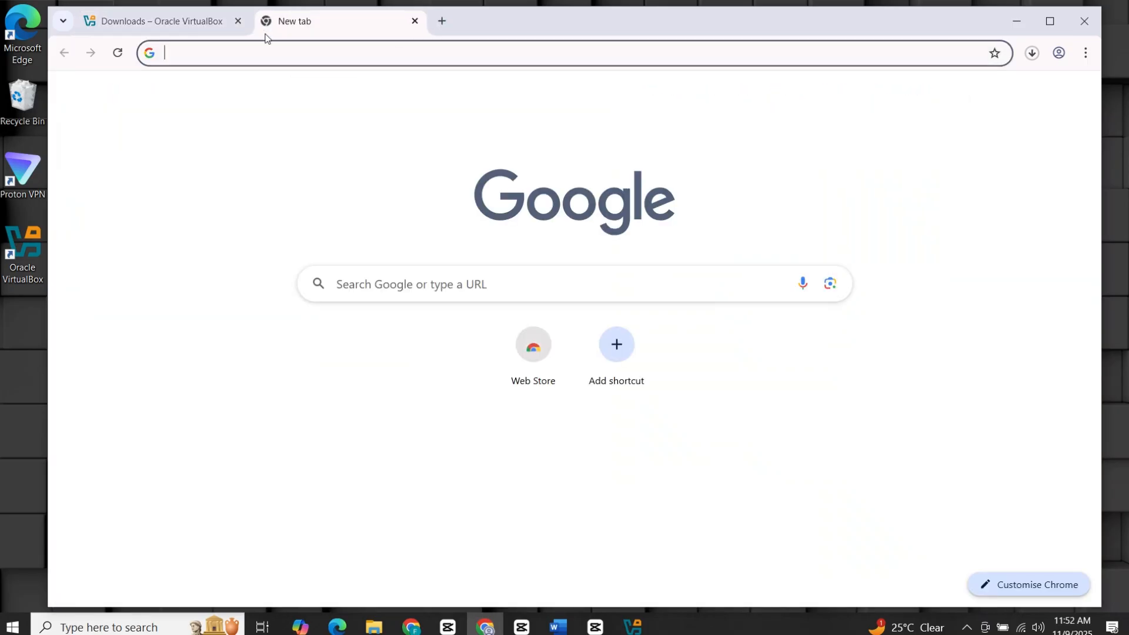
{"action": "type", "text": "ubuntu"}
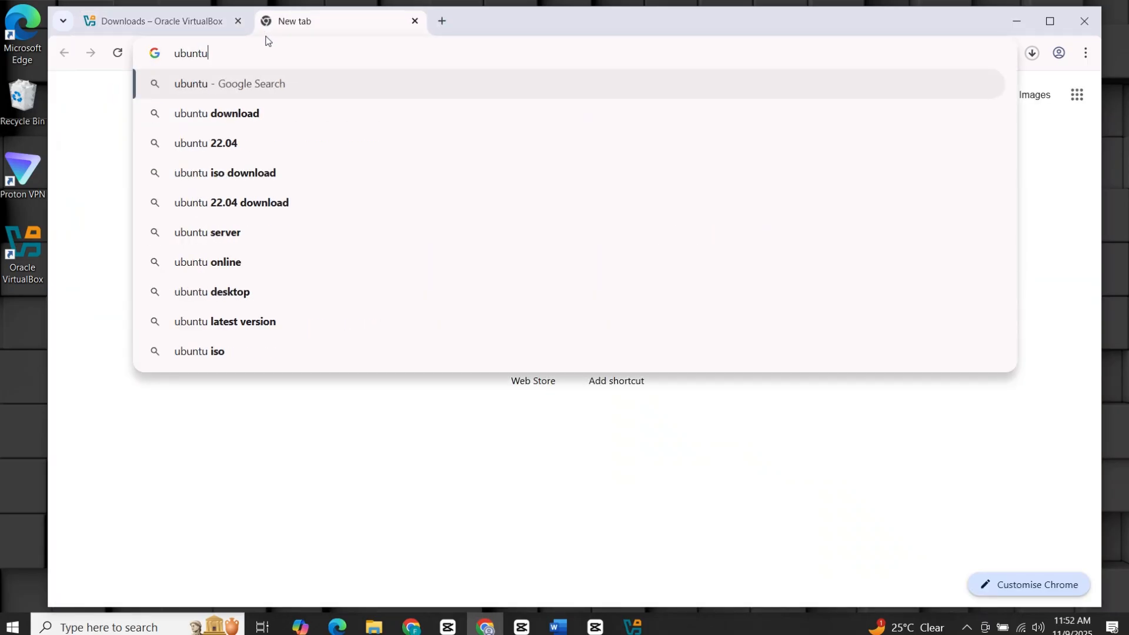
{"action": "key", "text": "Return"}
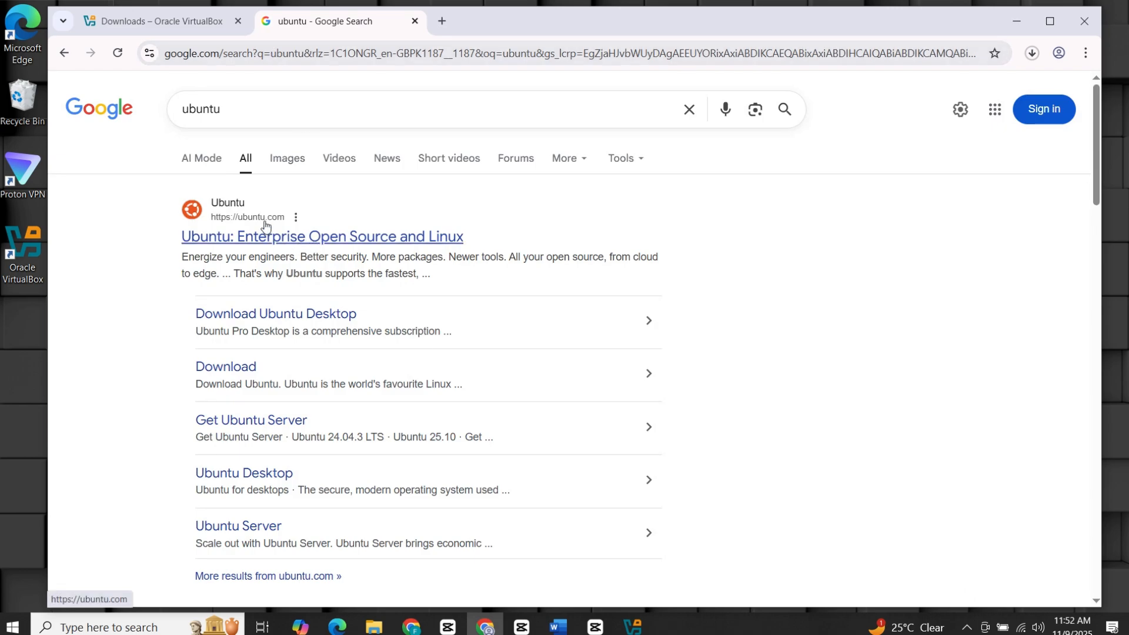
{"action": "left_click", "coordinate": [276, 246]}
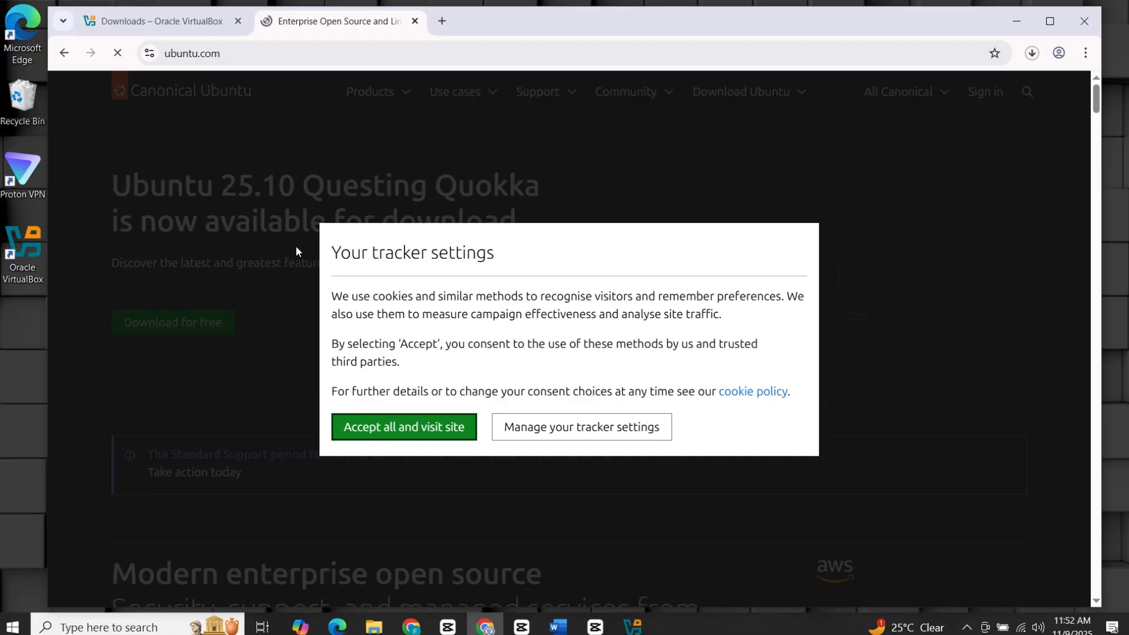
{"action": "left_click", "coordinate": [406, 427]}
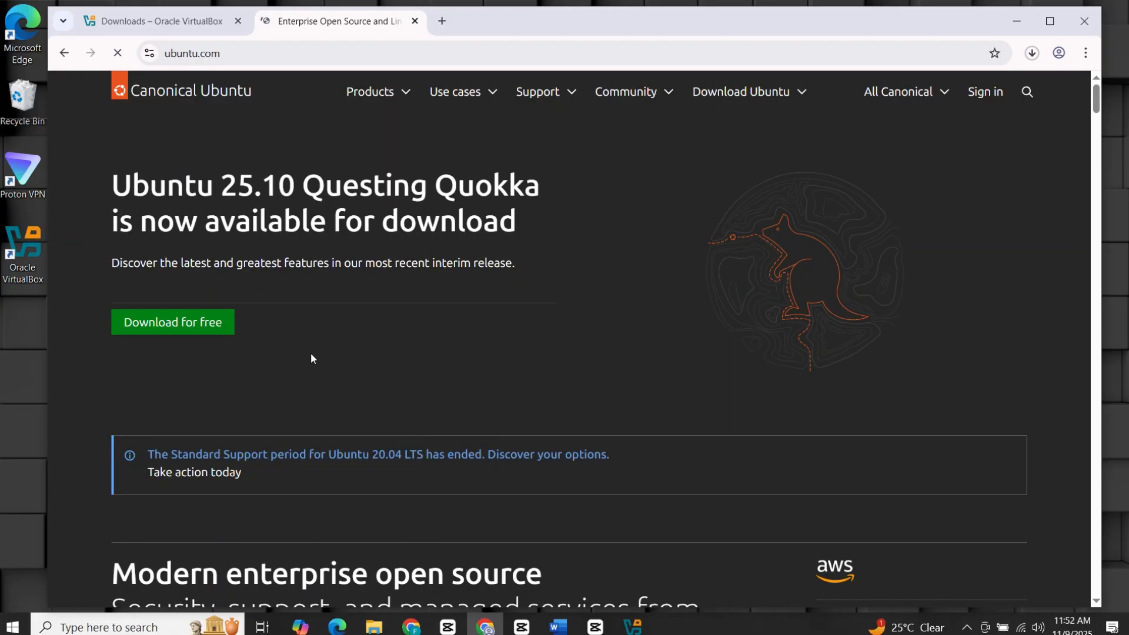
Download Ubuntu Desktop 24.04.3 LTS and confirm the ISO appears in the downloads list.
{"action": "left_click", "coordinate": [205, 330]}
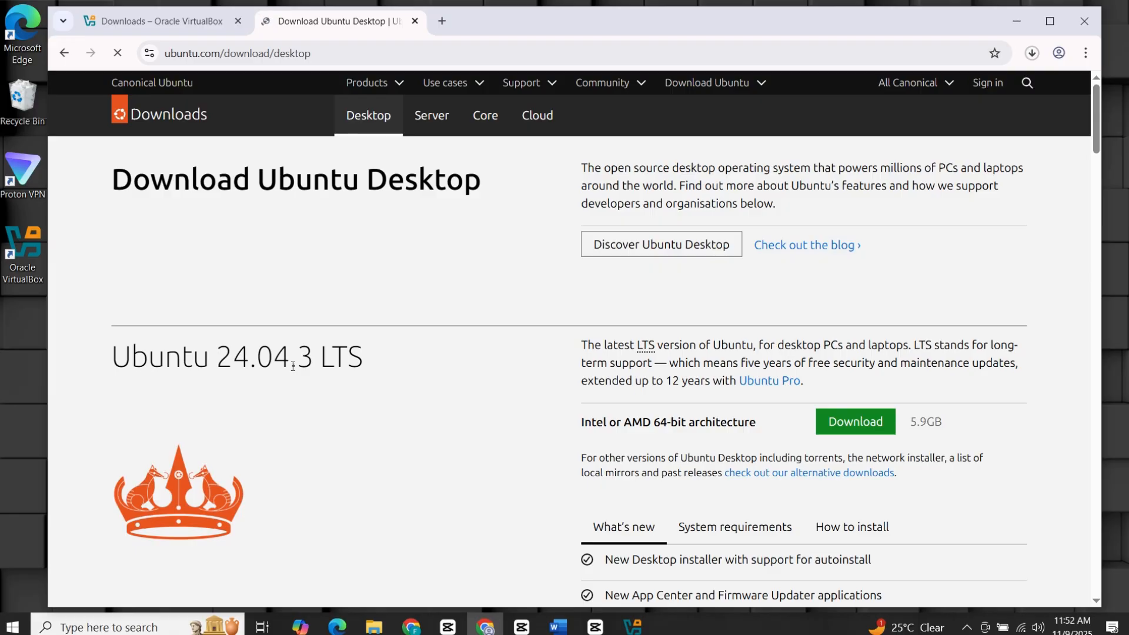
{"action": "left_click", "coordinate": [859, 422]}
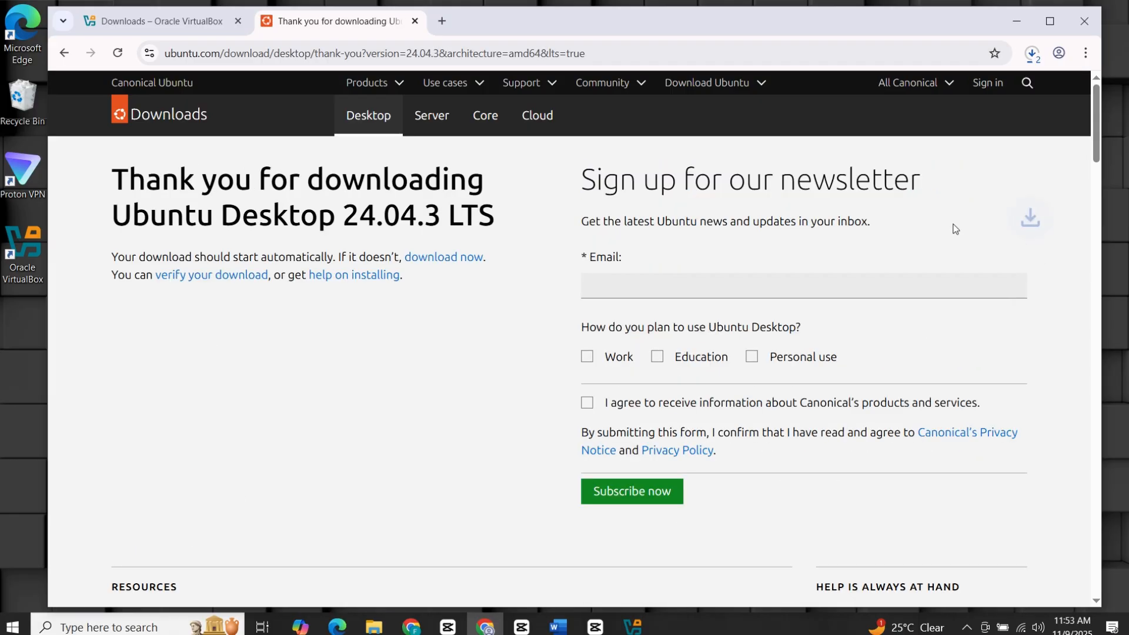
{"action": "left_click", "coordinate": [1030, 54]}
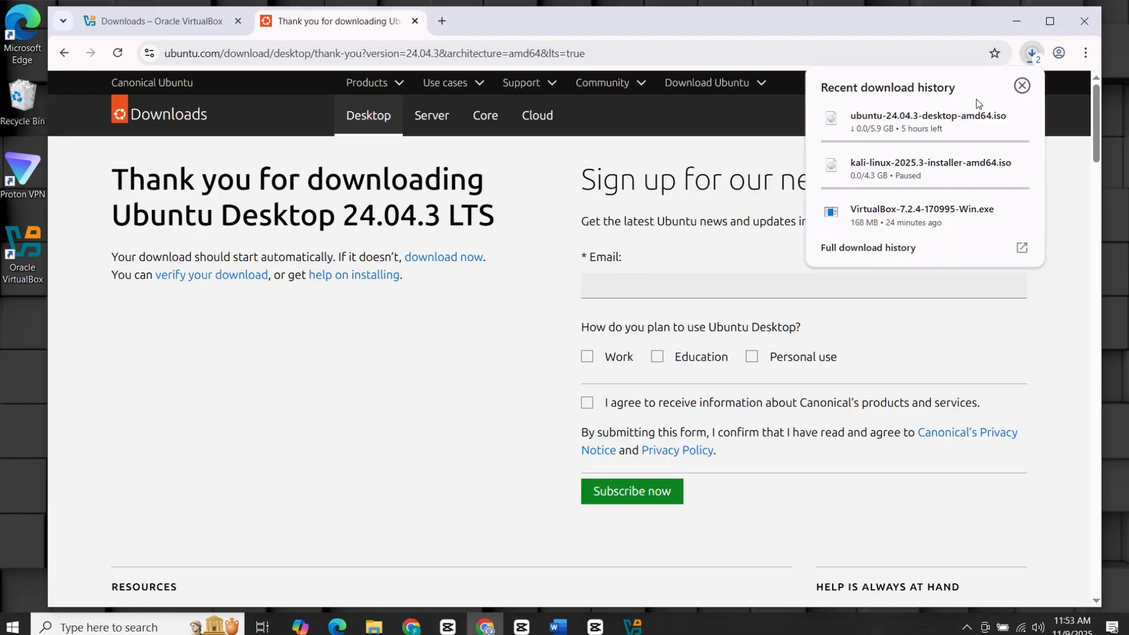
{"action": "left_click", "coordinate": [1066, 170]}
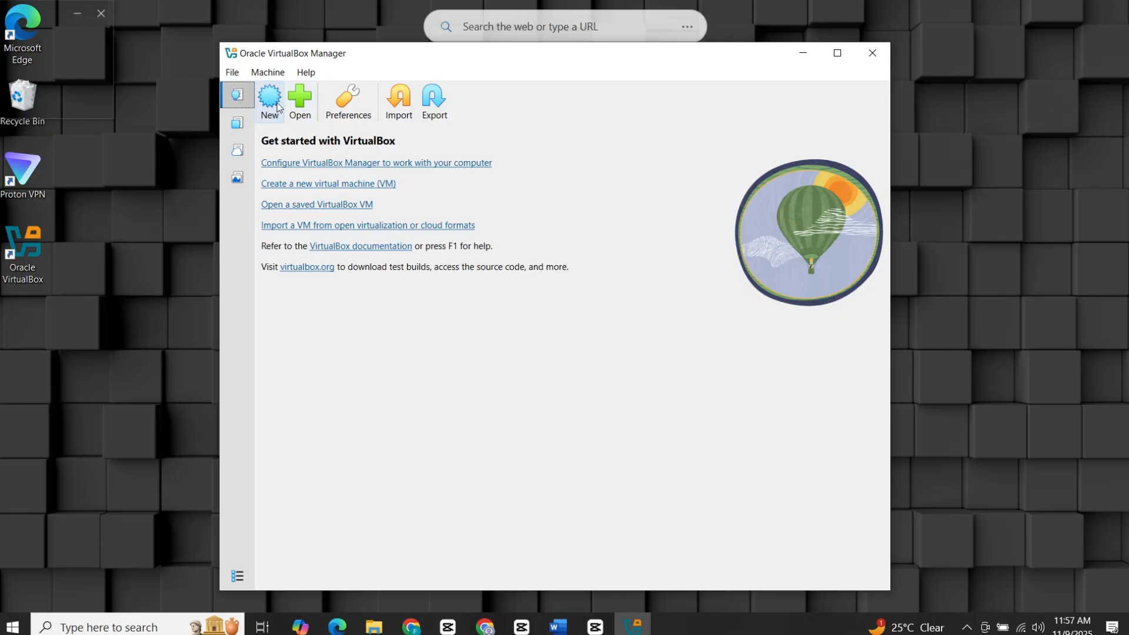
Start a new VM named Ubuntu using the ubuntu-24.04.3-desktop-amd64 ISO from Downloads.
{"action": "left_click", "coordinate": [270, 102]}
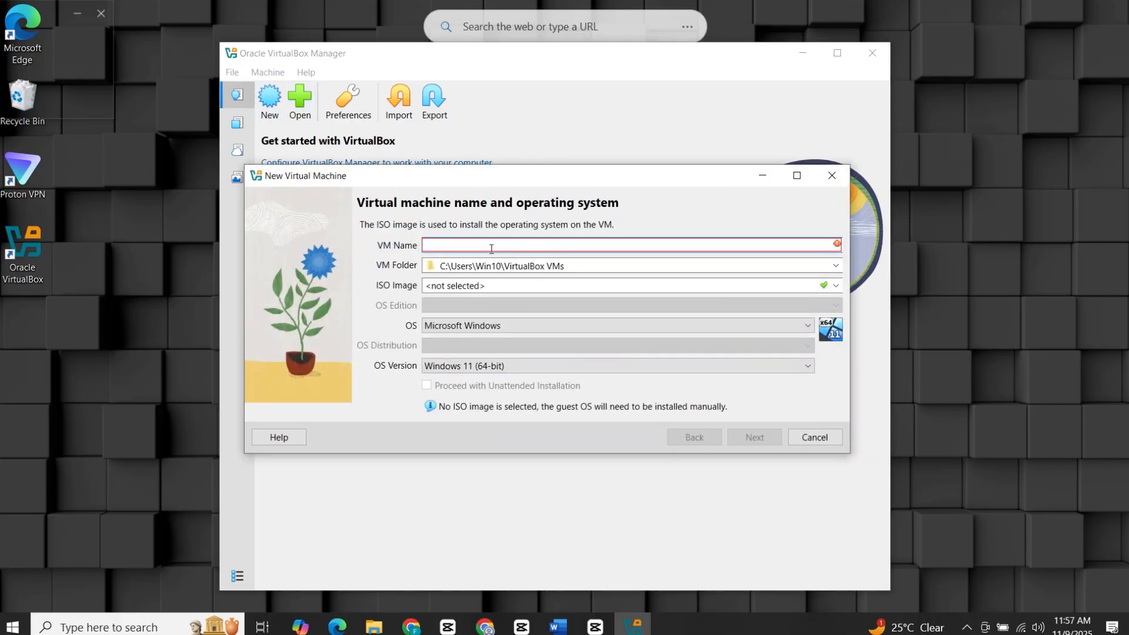
{"action": "type", "text": "Ubuntu"}
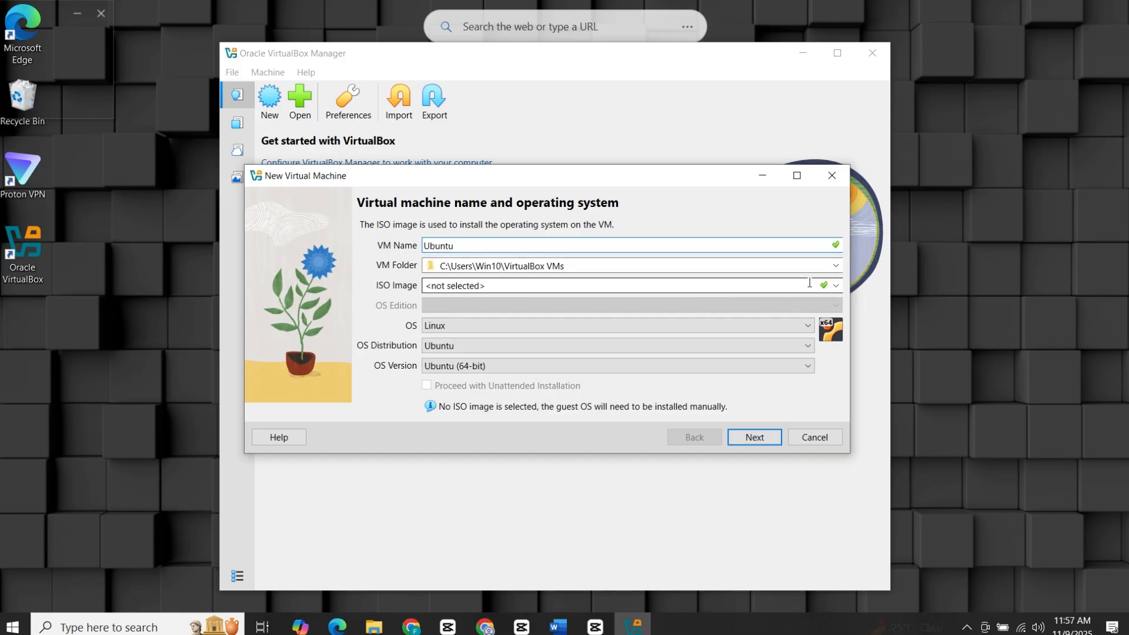
{"action": "left_click", "coordinate": [836, 286]}
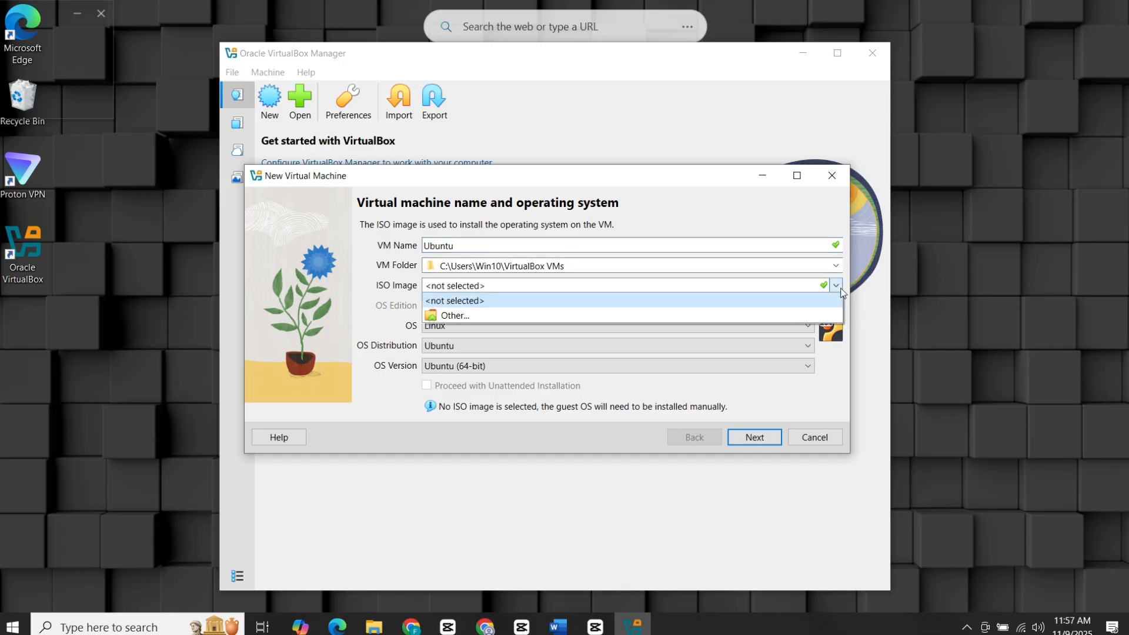
{"action": "left_click", "coordinate": [755, 316]}
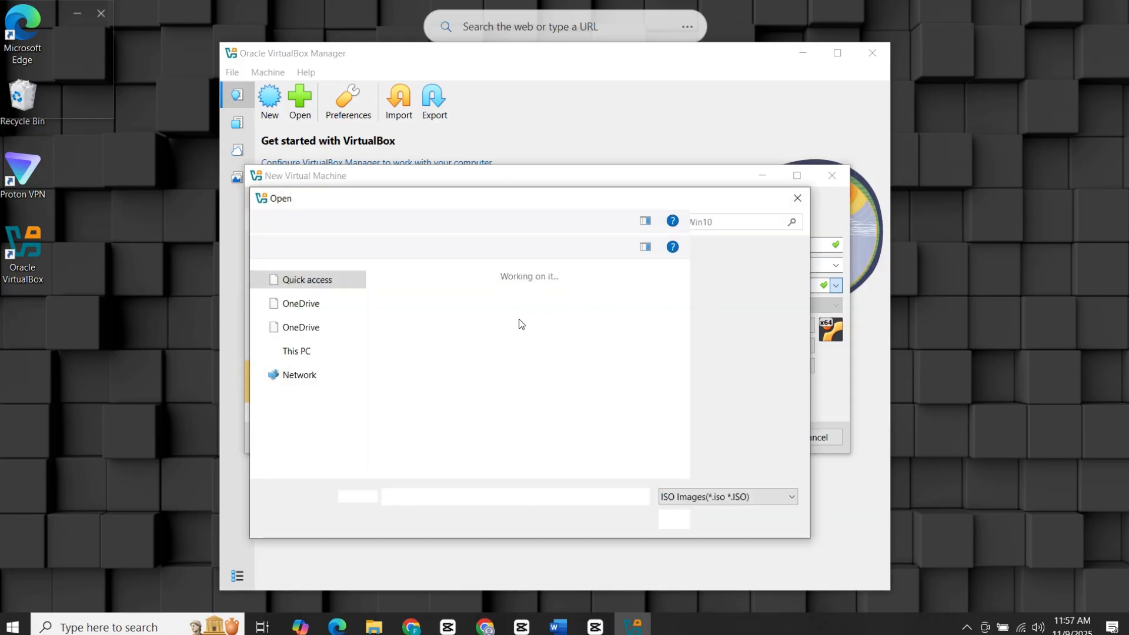
{"action": "scroll", "coordinate": [321, 441], "scroll_direction": "down", "scroll_amount": 1}
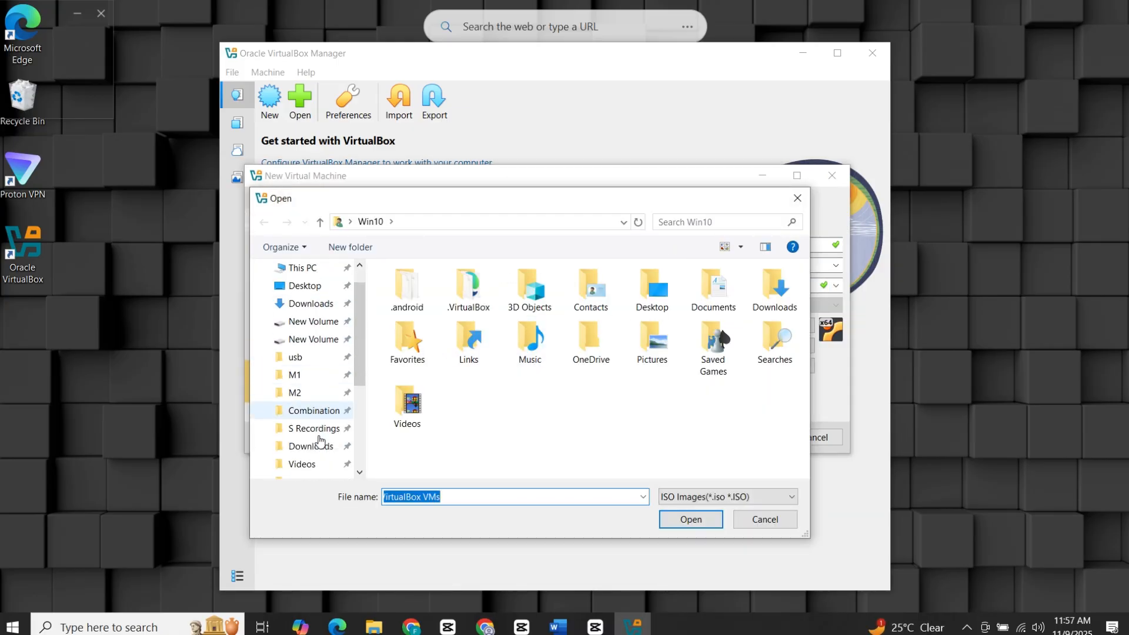
{"action": "scroll", "coordinate": [321, 441], "scroll_direction": "down", "scroll_amount": 2}
{"action": "left_click", "coordinate": [313, 379]}
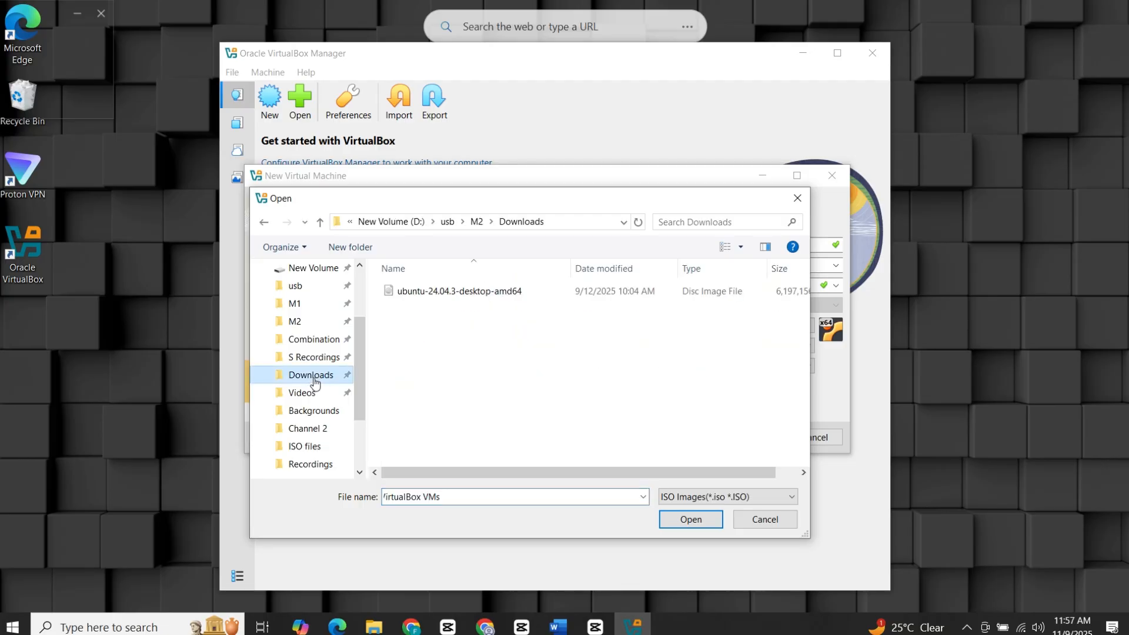
{"action": "left_click", "coordinate": [448, 292]}
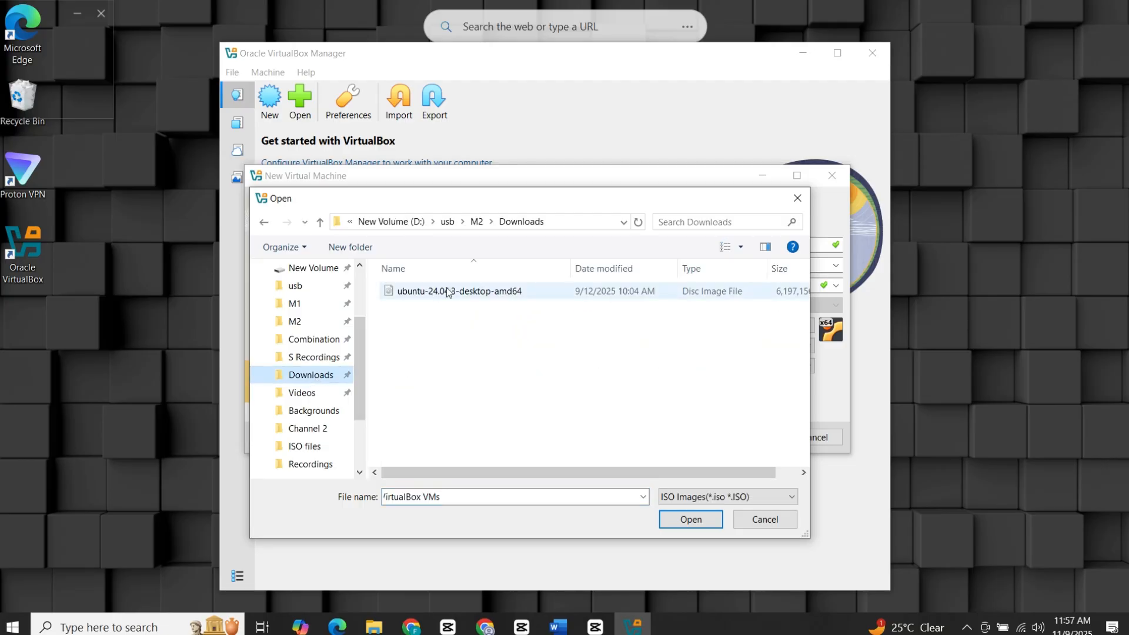
{"action": "left_click", "coordinate": [691, 520]}
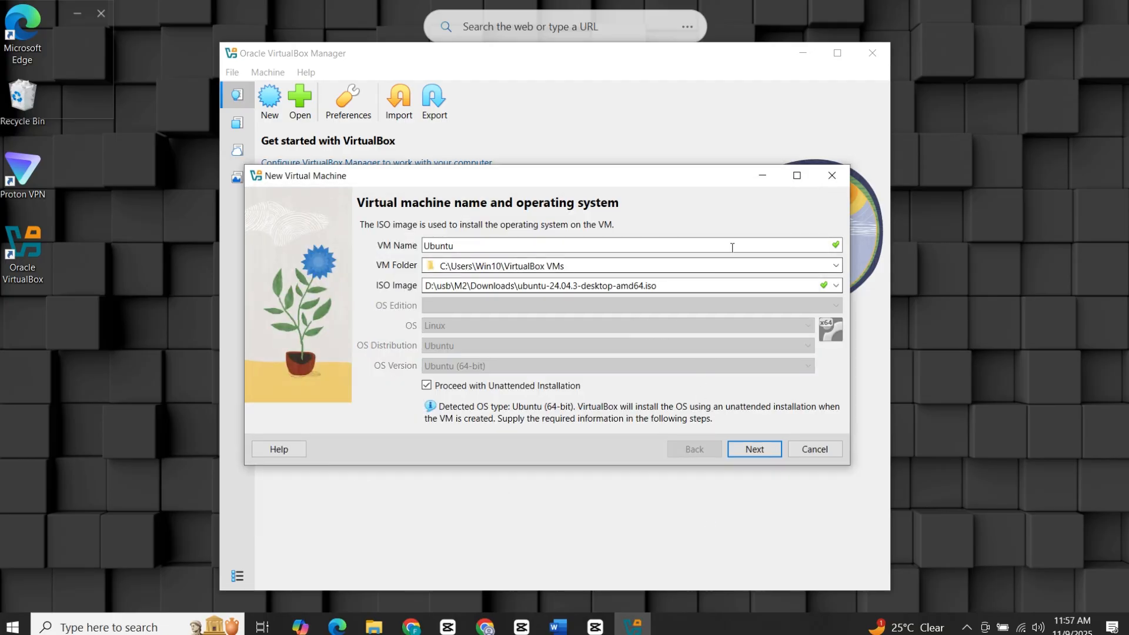
Turn off unattended installation, keep Linux as the OS type, and continue to hardware.
{"action": "left_click", "coordinate": [488, 388]}
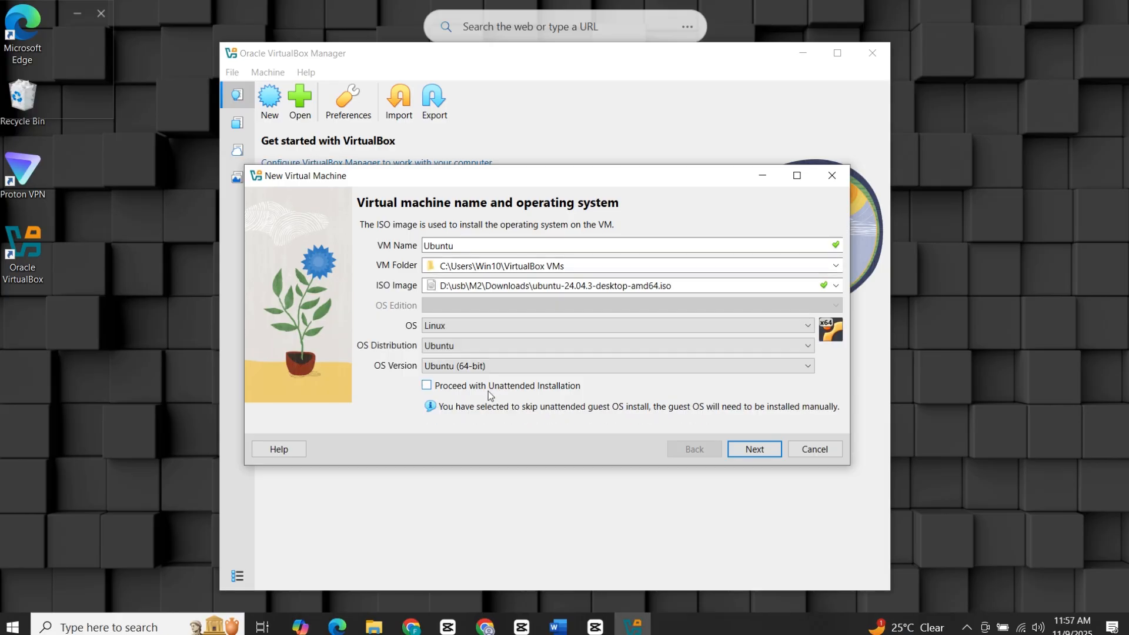
{"action": "left_click", "coordinate": [481, 328]}
{"action": "left_click", "coordinate": [481, 353]}
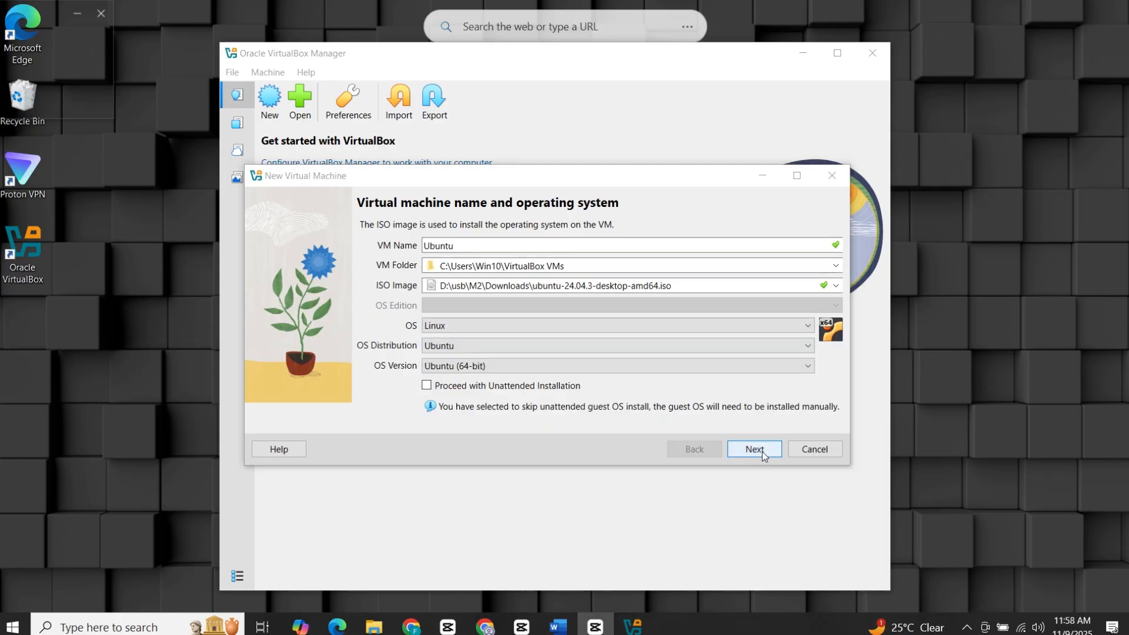
{"action": "left_click", "coordinate": [759, 452]}
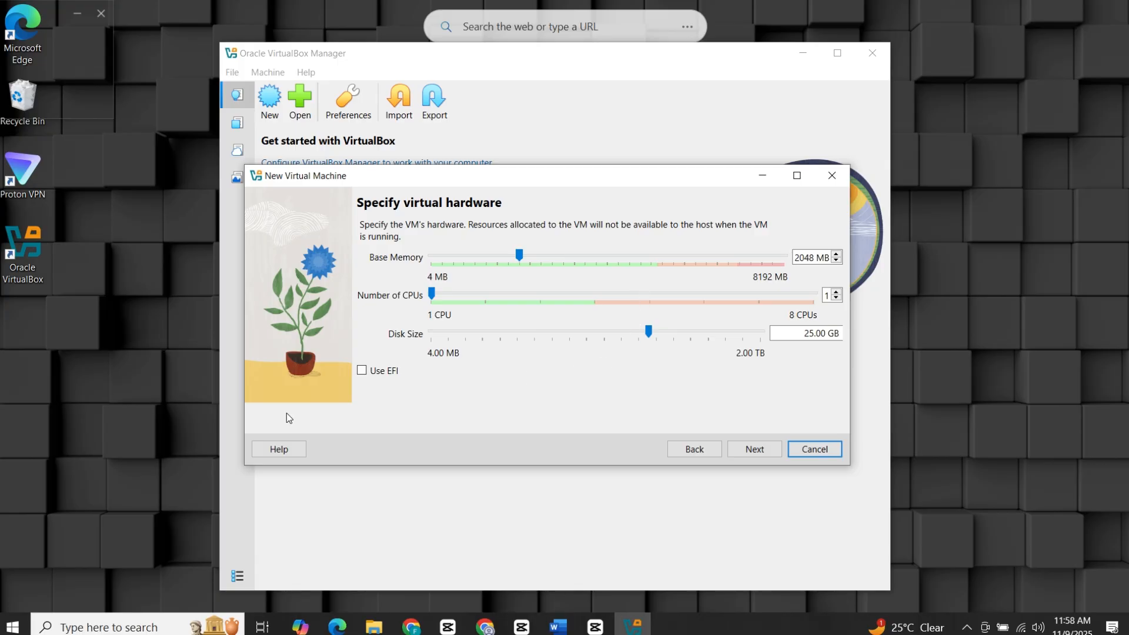
Check host memory in Task Manager and set the VM's base memory to 3973 MB.
{"action": "right_click", "coordinate": [12, 625]}
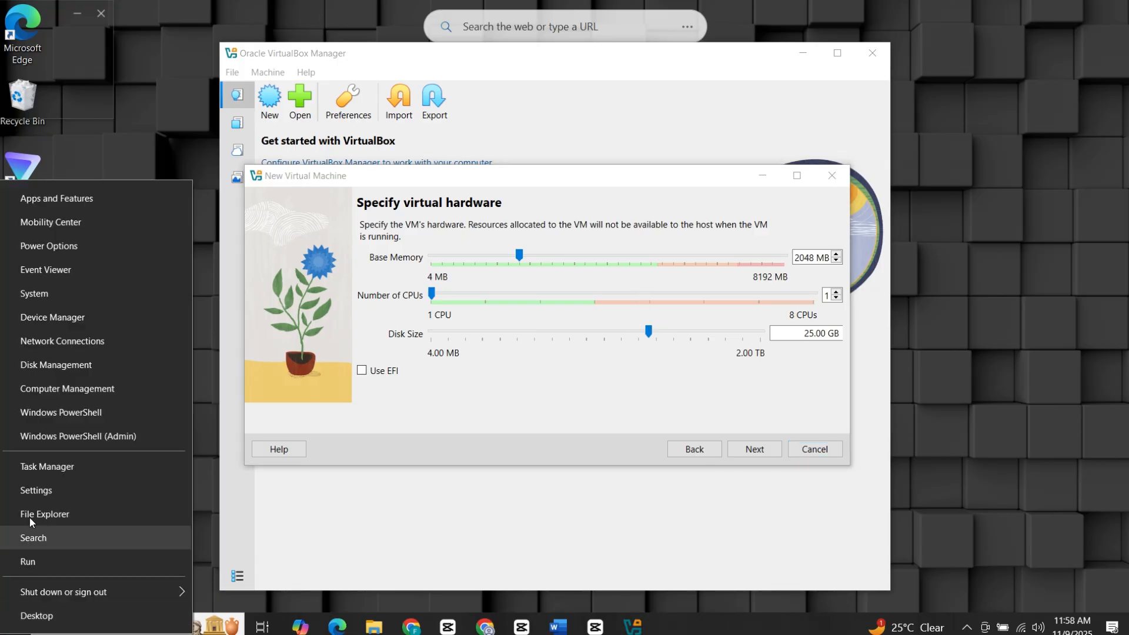
{"action": "left_click", "coordinate": [61, 472]}
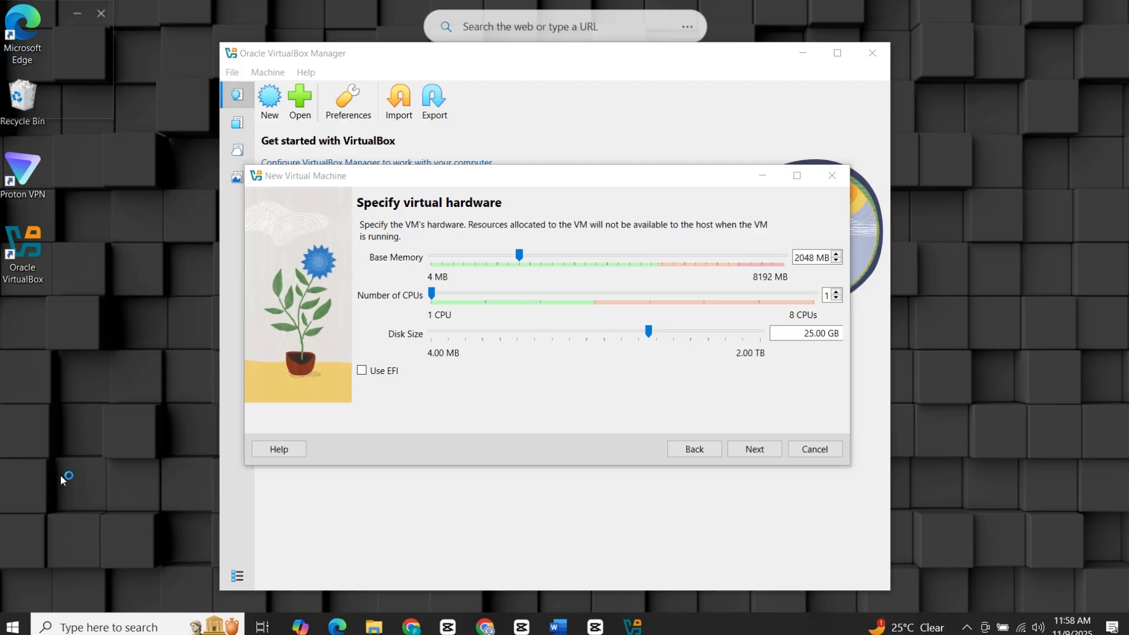
{"action": "left_click", "coordinate": [129, 180]}
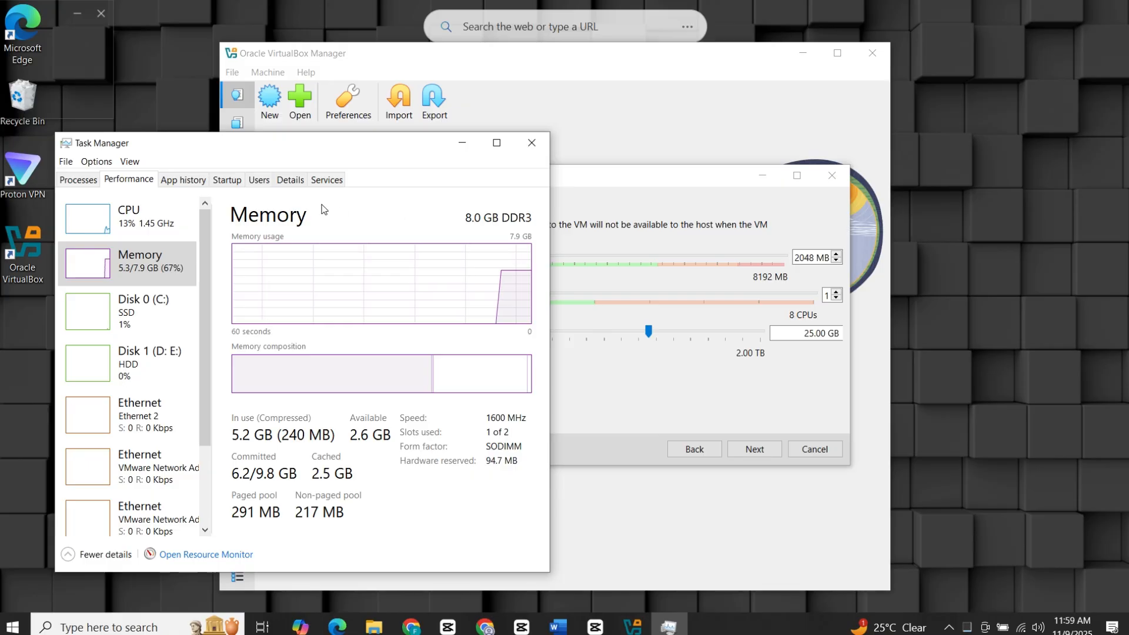
{"action": "left_click", "coordinate": [462, 143]}
{"action": "left_click_drag", "start_coordinate": [519, 255], "coordinate": [603, 262]}
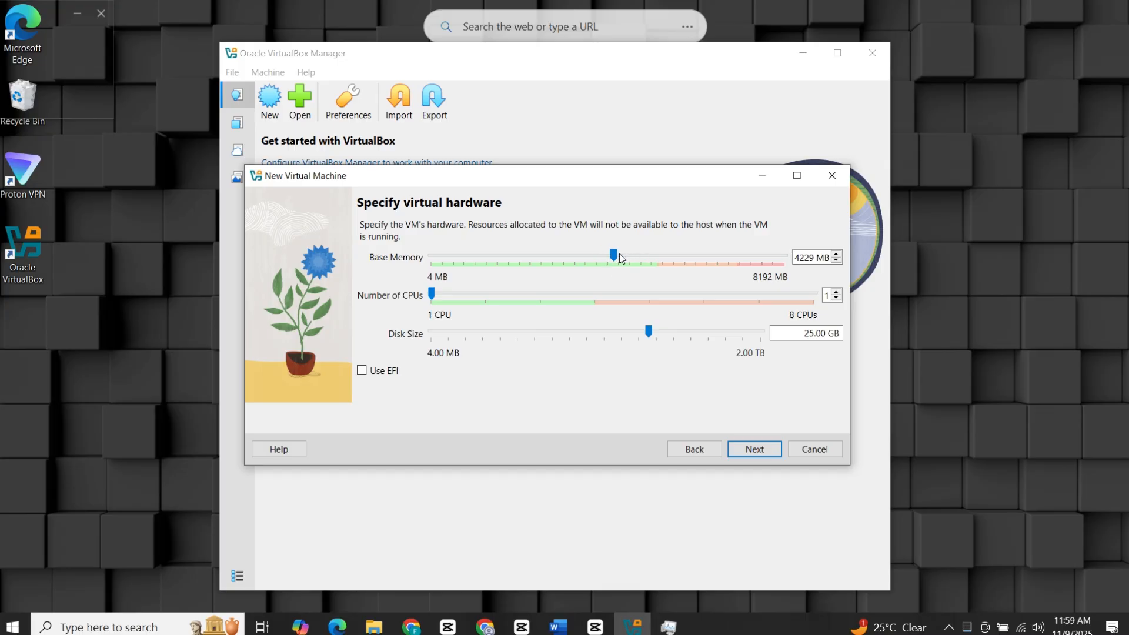
{"action": "left_click", "coordinate": [606, 255]}
Check the host's CPU details in Task Manager, then minimize it again.
{"action": "left_click", "coordinate": [669, 627]}
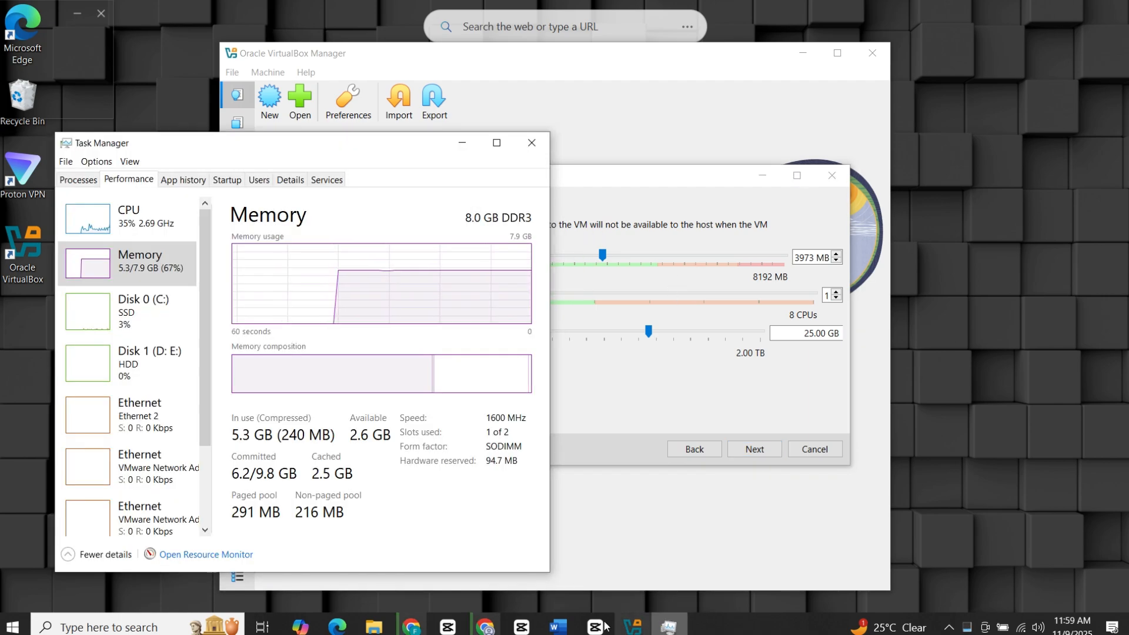
{"action": "left_click", "coordinate": [141, 219]}
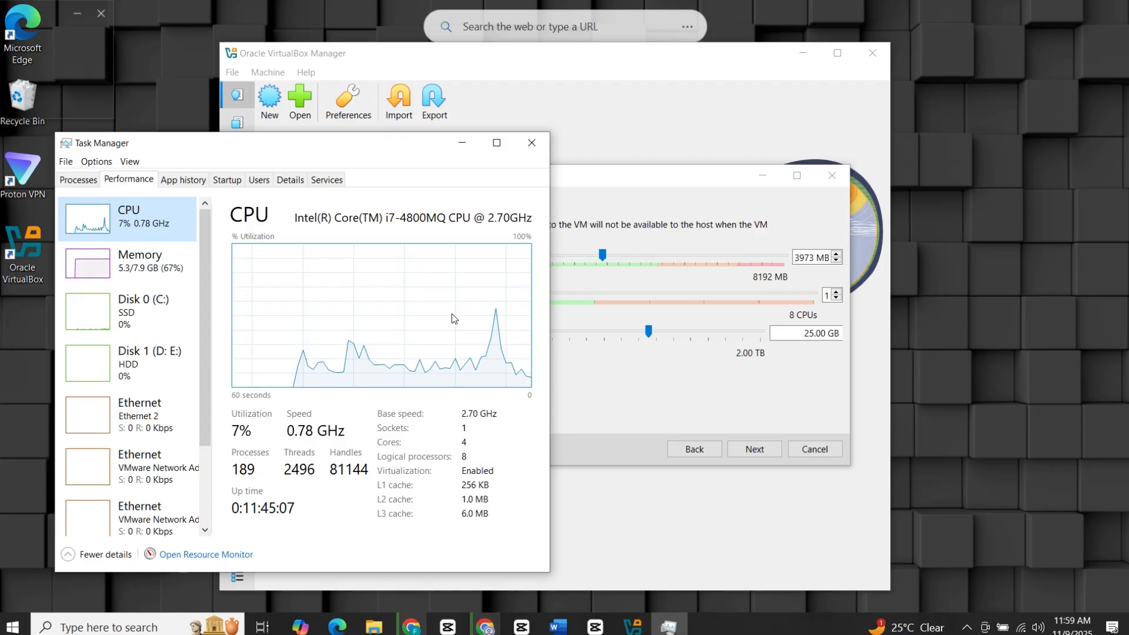
{"action": "left_click", "coordinate": [462, 143]}
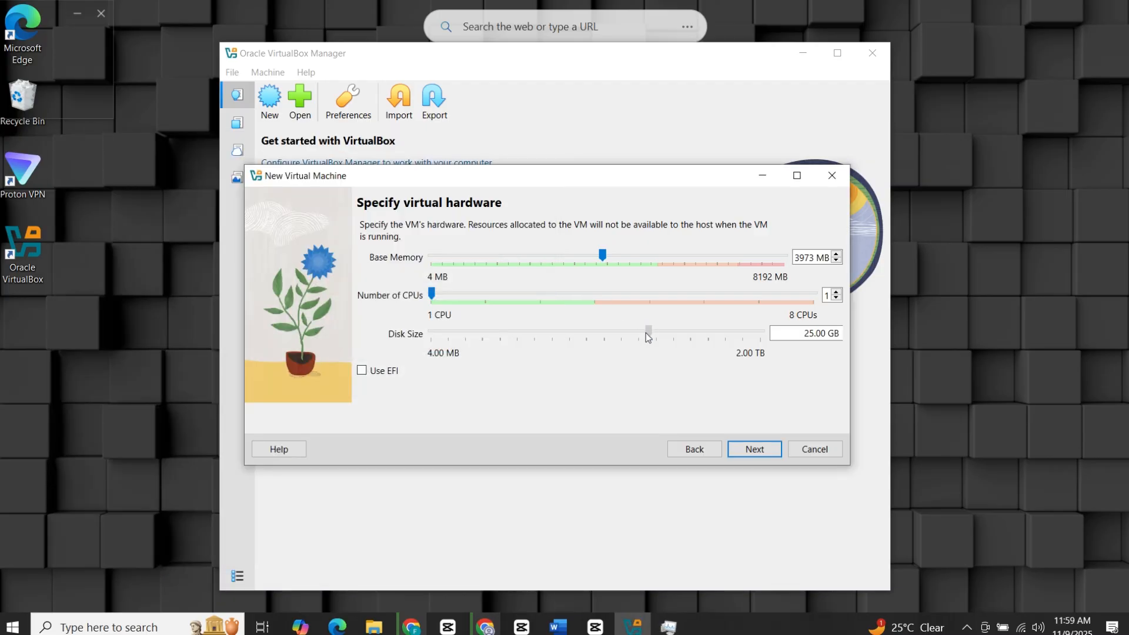
Raise the Ubuntu VM's processor count to 4.
{"action": "left_click_drag", "start_coordinate": [645, 333], "coordinate": [645, 333]}
{"action": "left_click", "coordinate": [598, 301]}
{"action": "left_click", "coordinate": [594, 301]}
{"action": "left_click", "coordinate": [596, 299]}
Enlarge the virtual disk to 35.20 GB, review the summary and create the VM.
{"action": "mouse_move", "coordinate": [651, 336]}
{"action": "left_mouse_down"}
{"action": "mouse_move", "coordinate": [673, 333]}
{"action": "mouse_move", "coordinate": [660, 334]}
{"action": "left_mouse_up"}
{"action": "left_click", "coordinate": [822, 336]}
{"action": "key", "text": "Delete"}
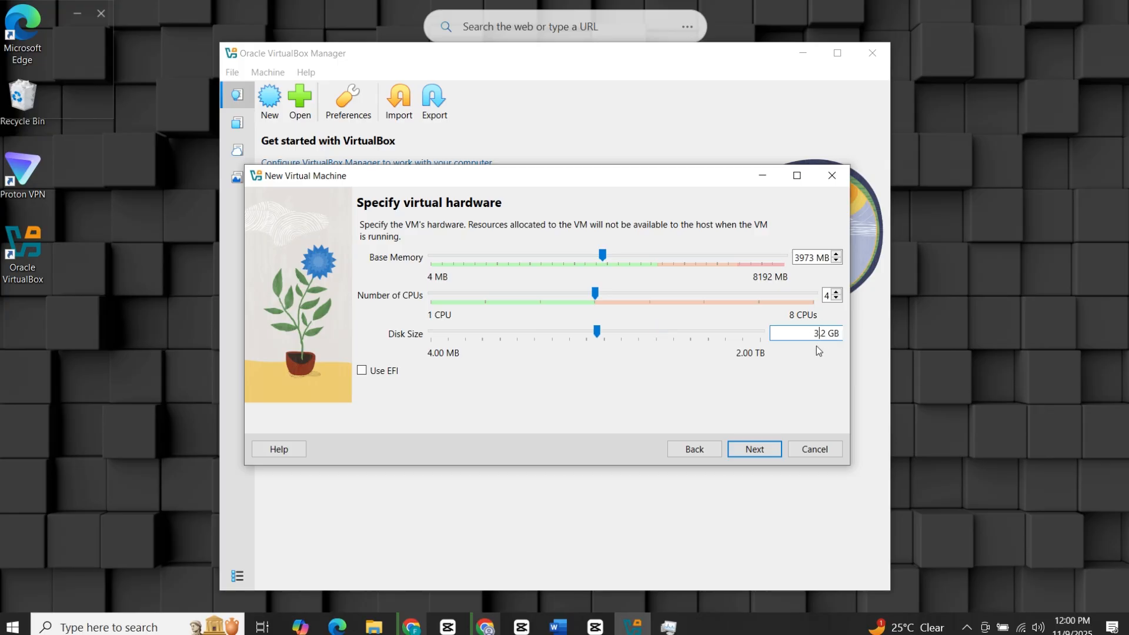
{"action": "type", "text": "5"}
{"action": "left_click", "coordinate": [763, 451]}
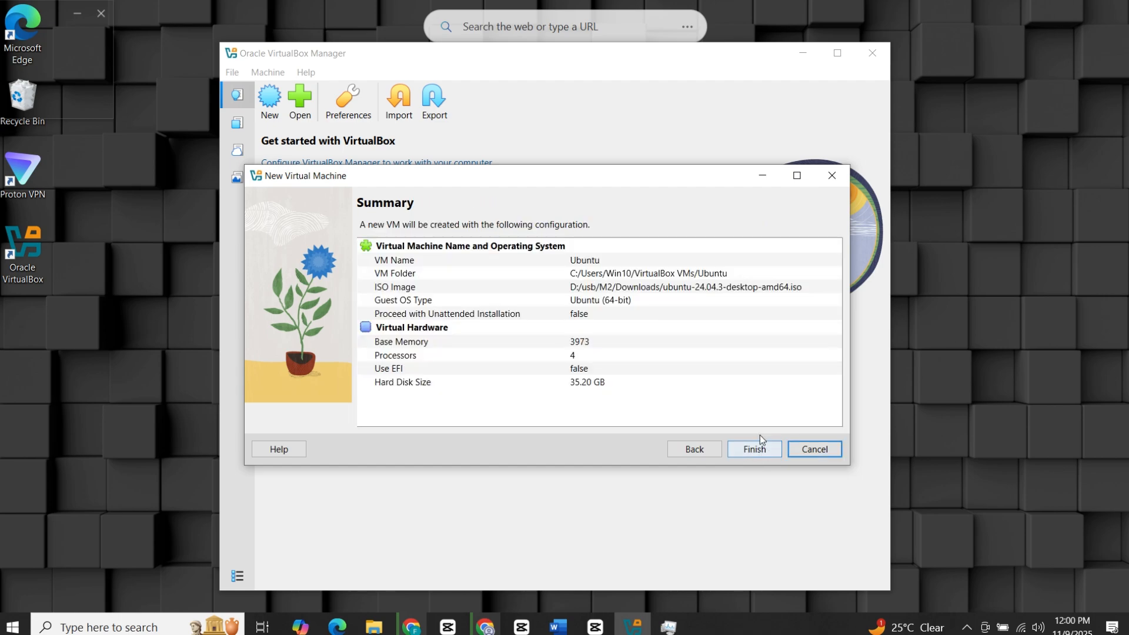
{"action": "left_click", "coordinate": [753, 449]}
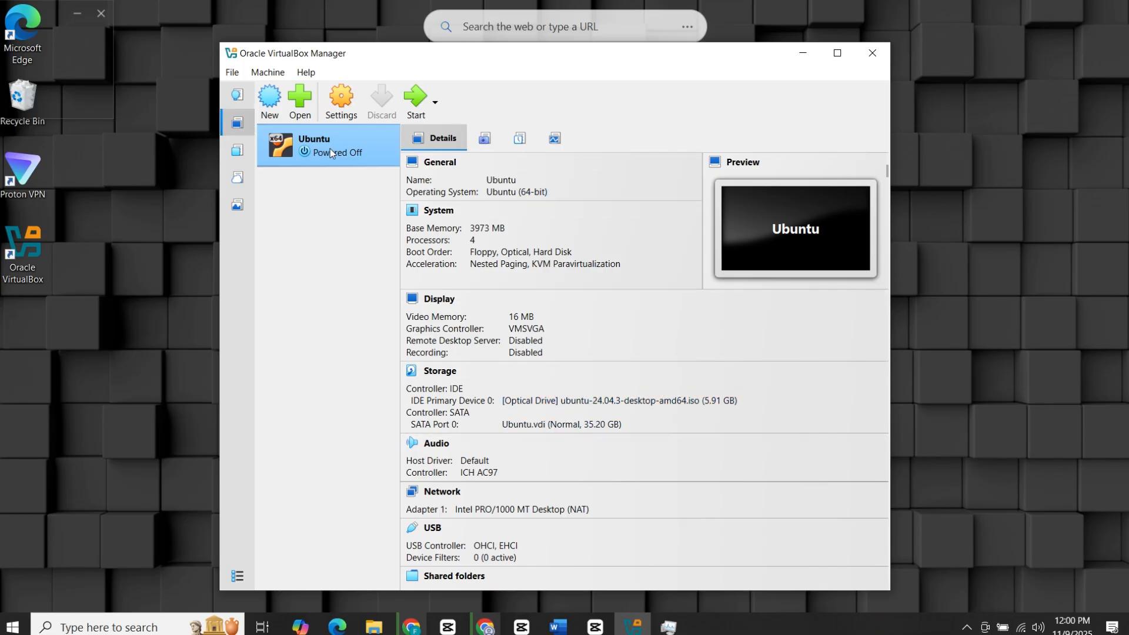
Start the Ubuntu VM, resize its window taller, and dismiss the input capture notice.
{"action": "left_click", "coordinate": [414, 102]}
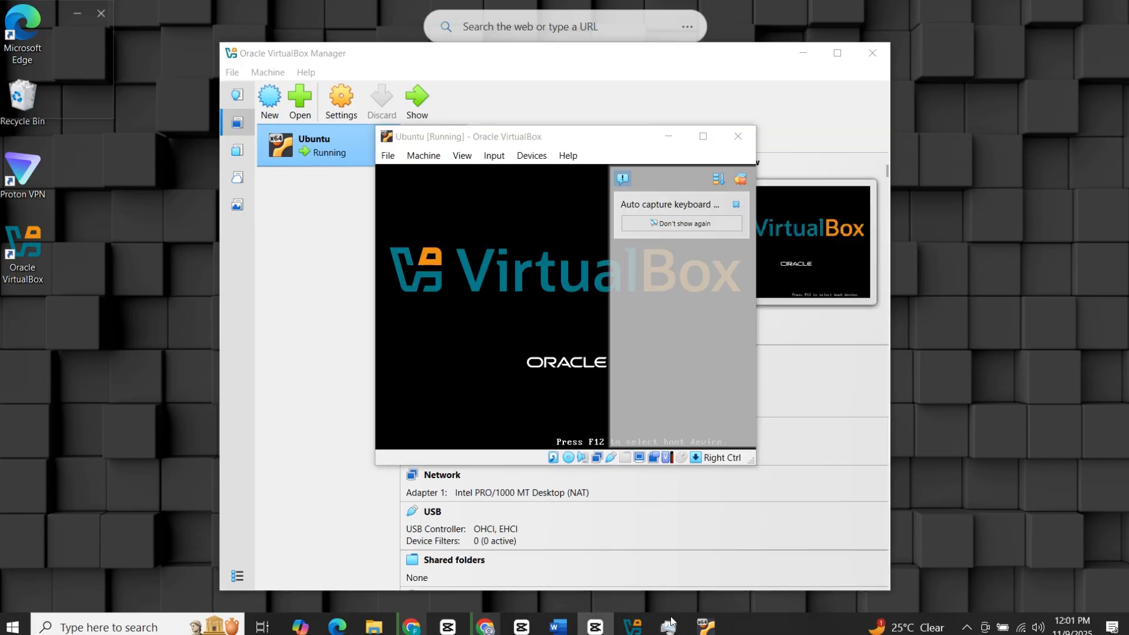
{"action": "left_click", "coordinate": [810, 53]}
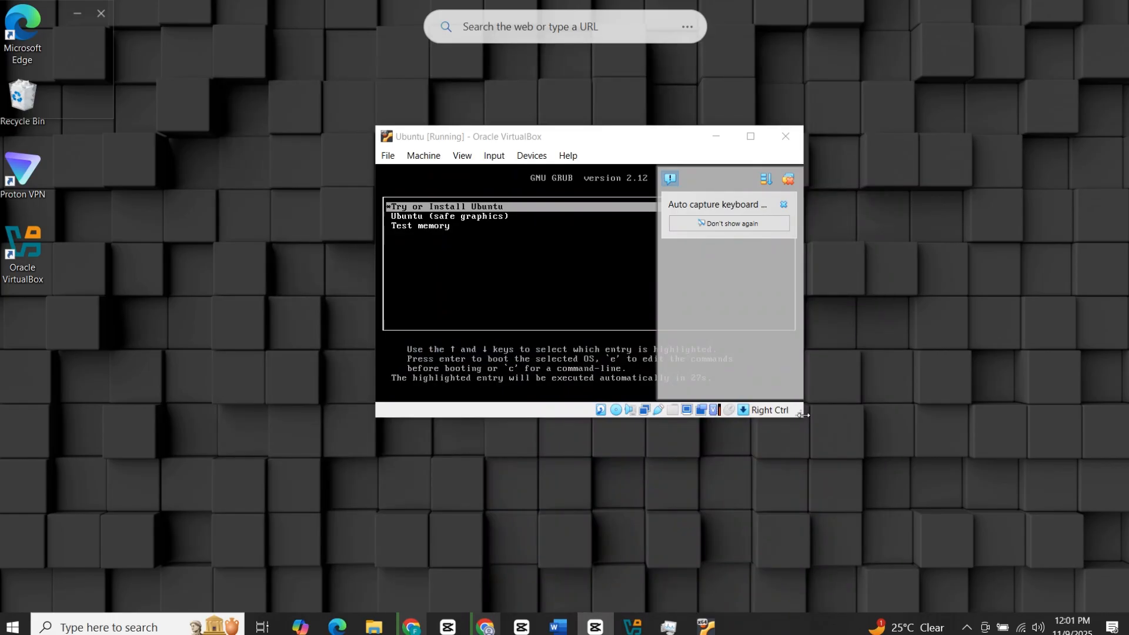
{"action": "left_click", "coordinate": [703, 137]}
{"action": "left_click_drag", "start_coordinate": [748, 7], "coordinate": [620, 41]}
{"action": "left_click_drag", "start_coordinate": [246, 213], "coordinate": [128, 216]}
{"action": "left_click_drag", "start_coordinate": [498, 420], "coordinate": [498, 514]}
{"action": "double_click", "coordinate": [407, 210]}
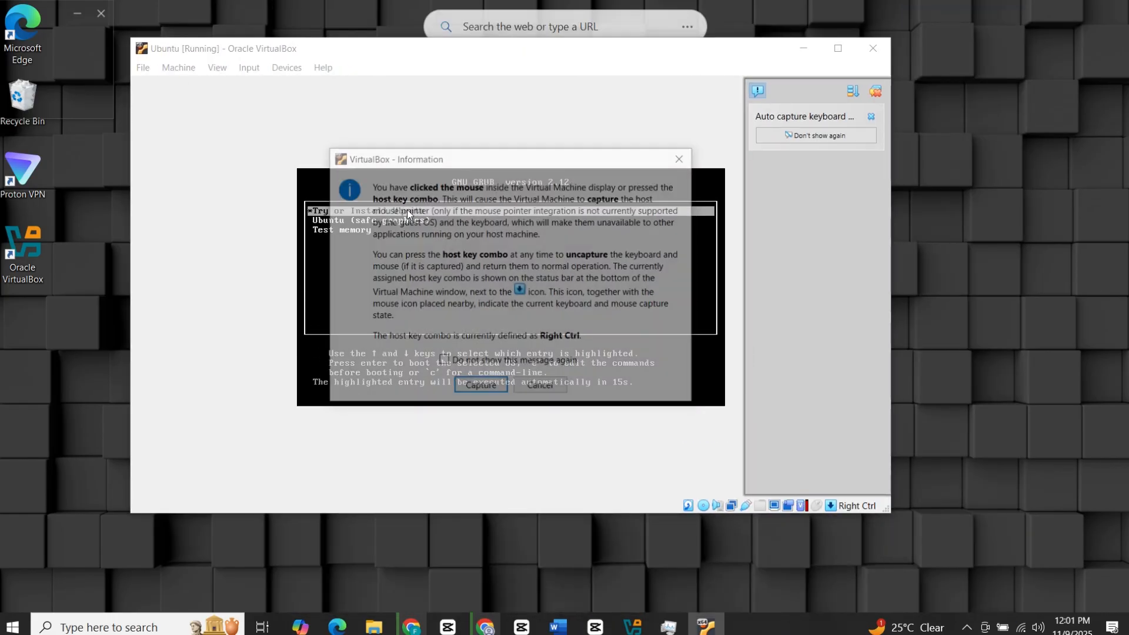
{"action": "left_click", "coordinate": [553, 389]}
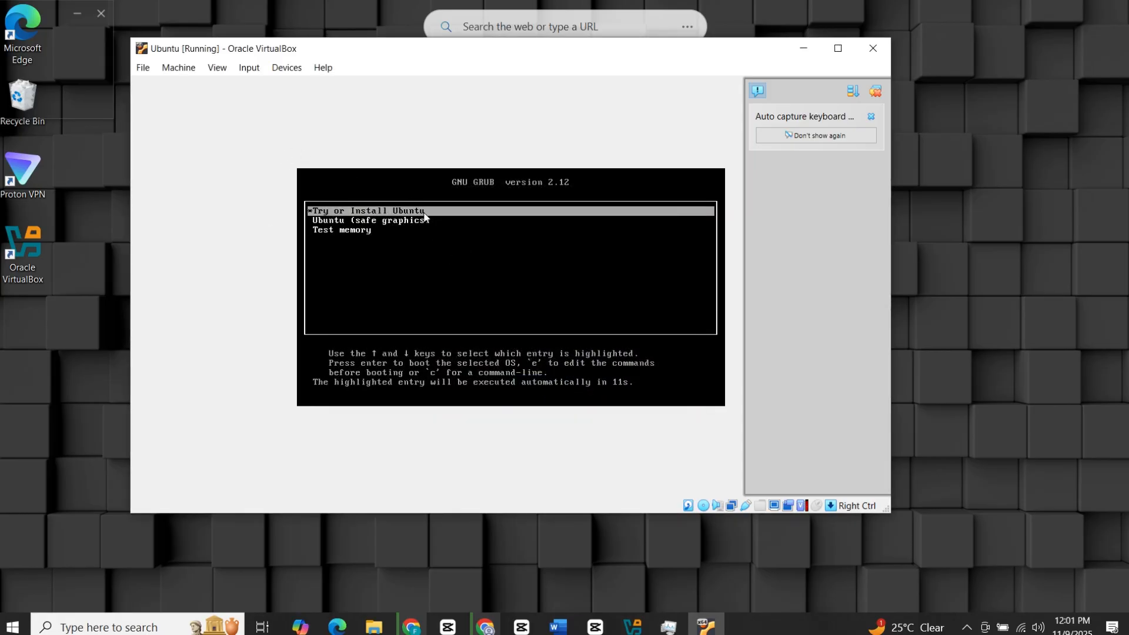
Boot 'Try or Install Ubuntu' and maximize the VM window on the language screen.
{"action": "key", "text": "Return"}
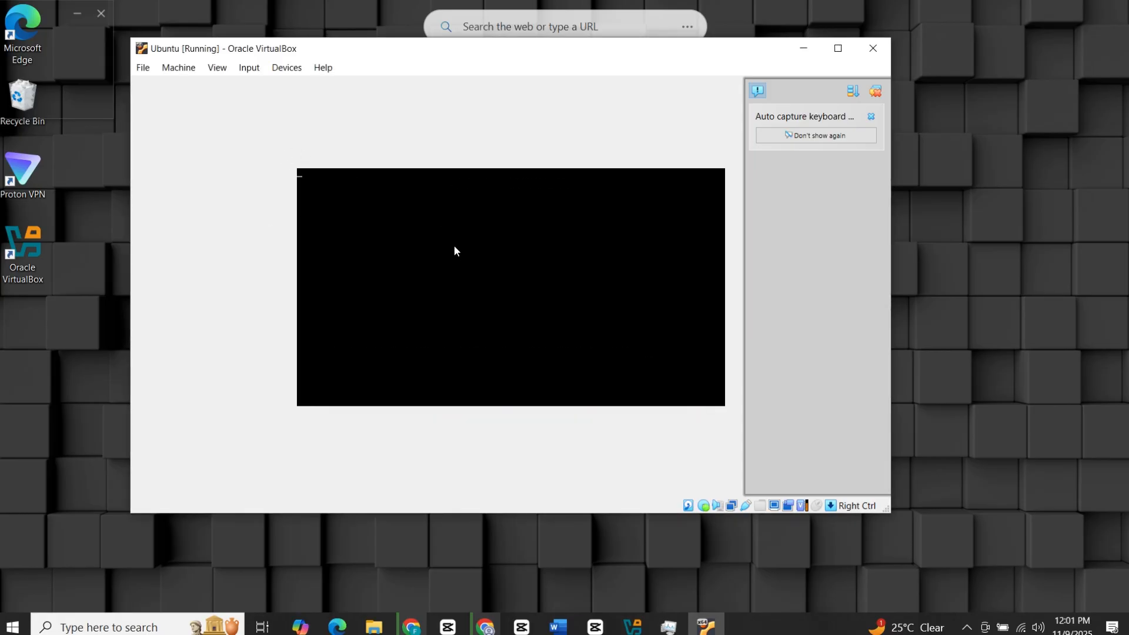
{"action": "left_click", "coordinate": [838, 49]}
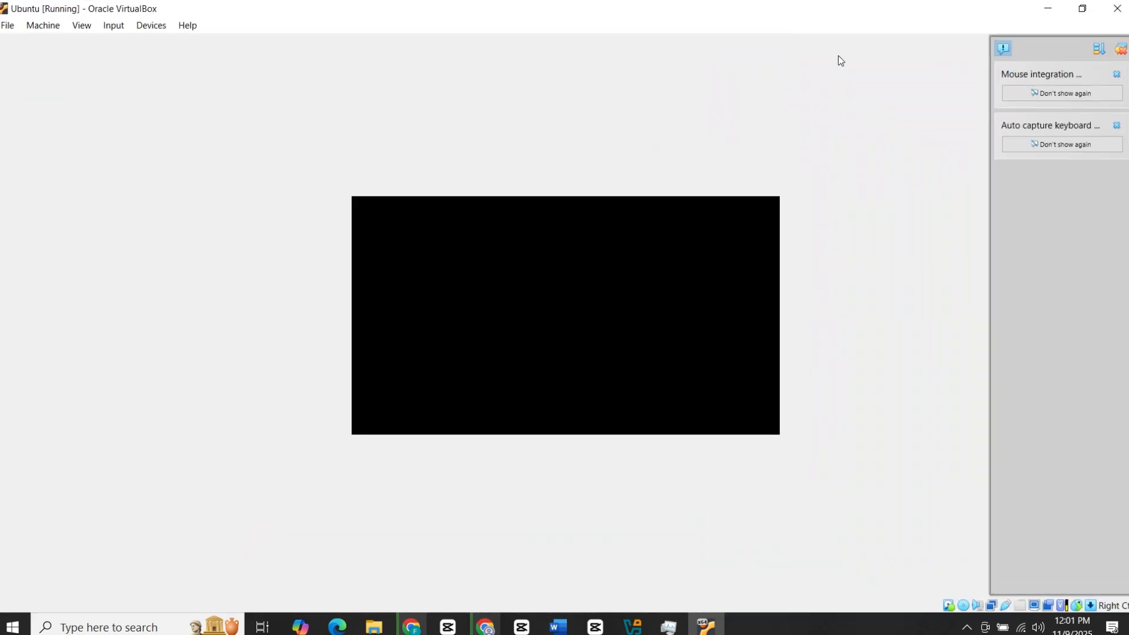
{"action": "left_click", "coordinate": [1083, 8]}
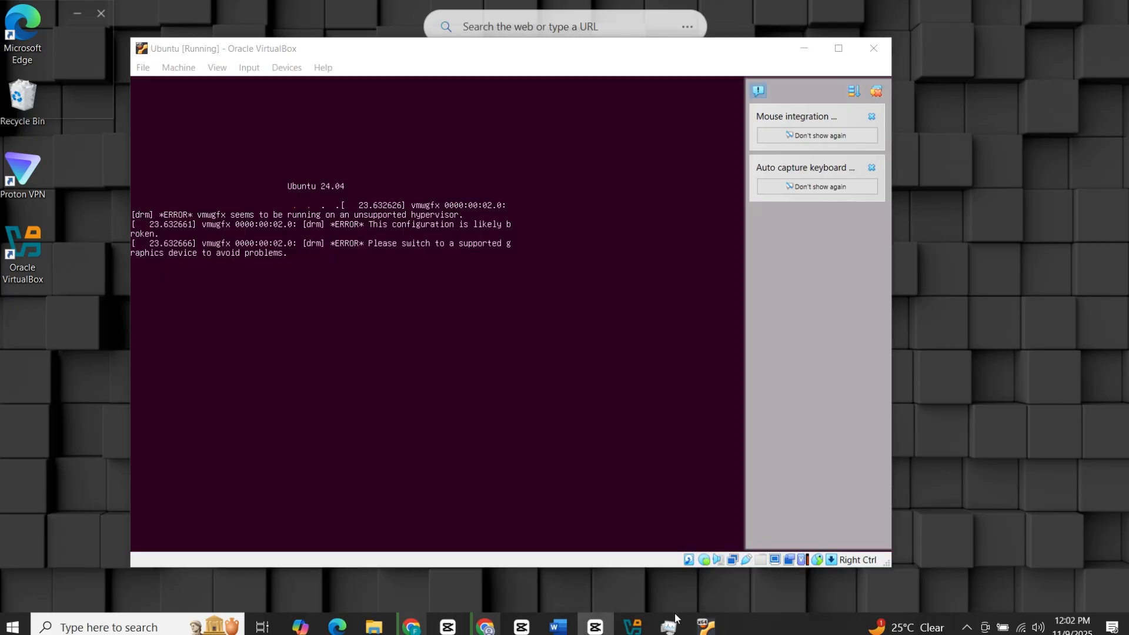
{"action": "left_click", "coordinate": [875, 92]}
{"action": "left_click", "coordinate": [838, 48]}
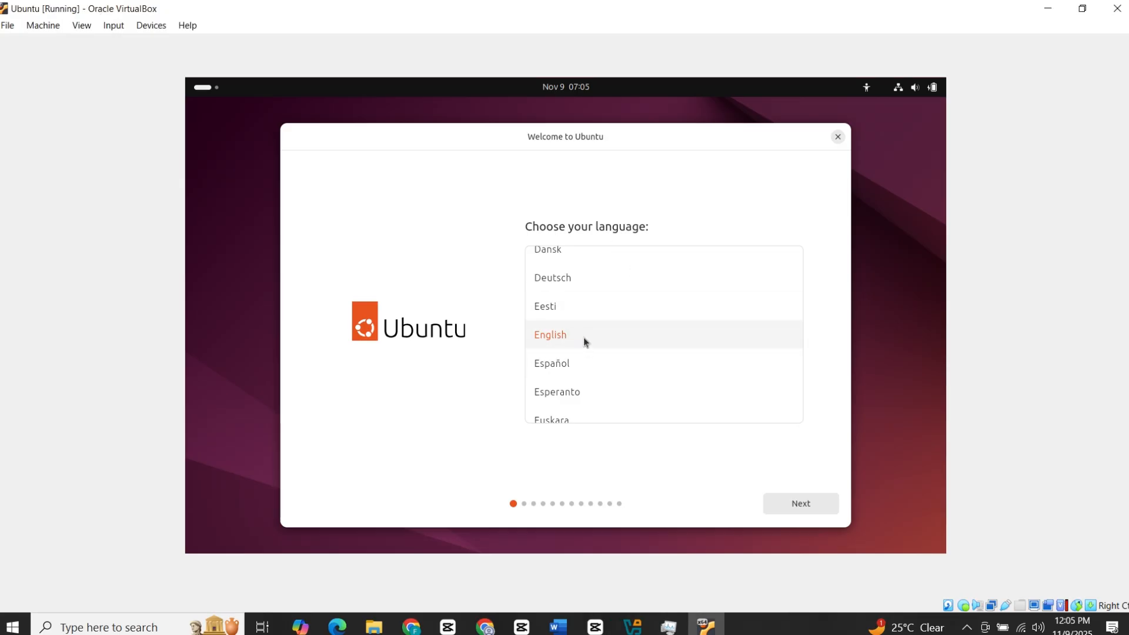
Keep English language, default accessibility and English (US) keyboard, and choose not to connect to the internet.
{"action": "left_click", "coordinate": [821, 503]}
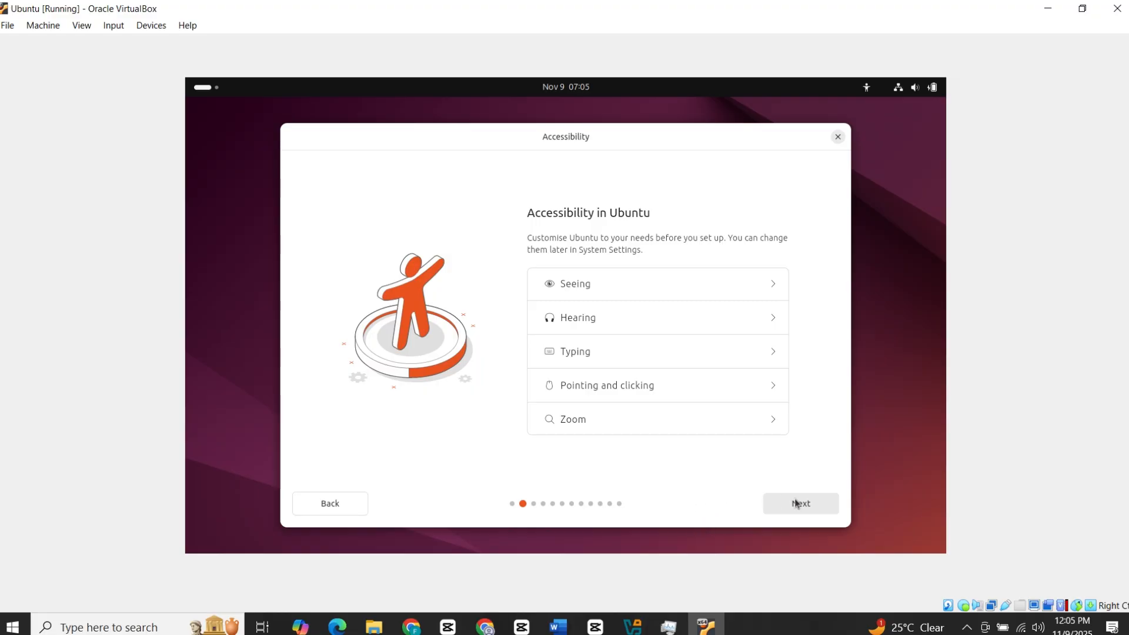
{"action": "left_click", "coordinate": [808, 509]}
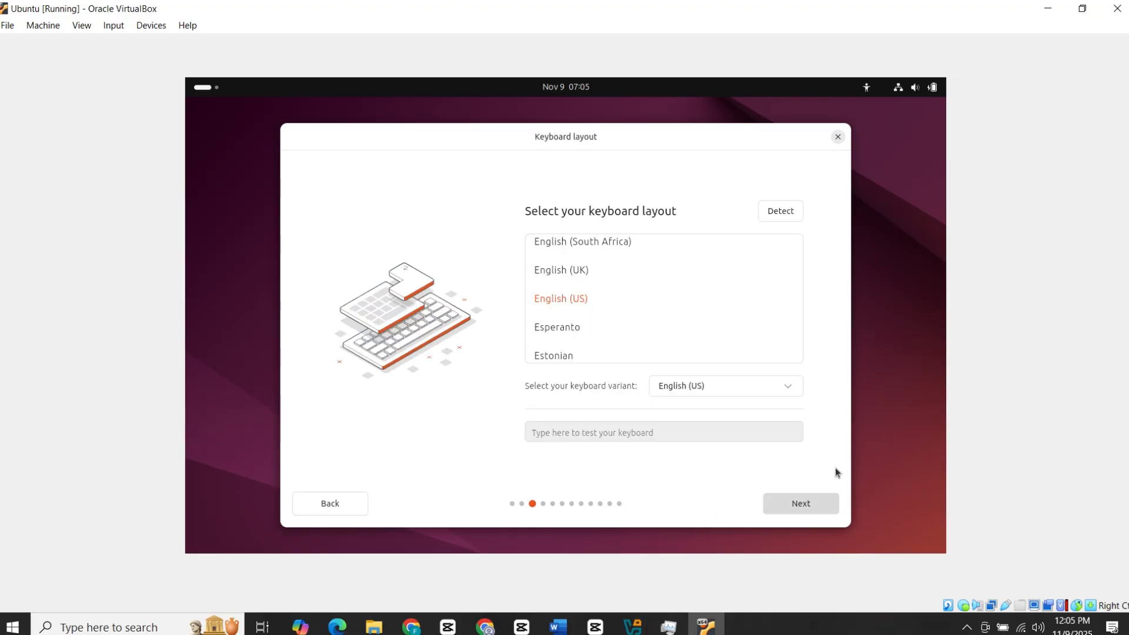
{"action": "left_click", "coordinate": [810, 507]}
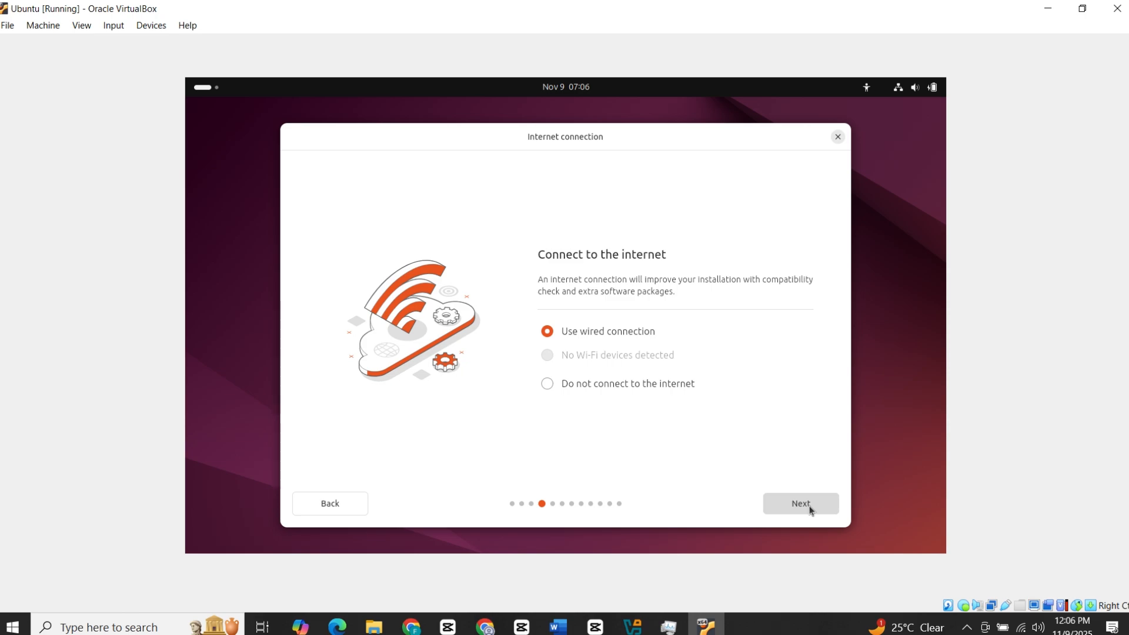
{"action": "left_click", "coordinate": [608, 385]}
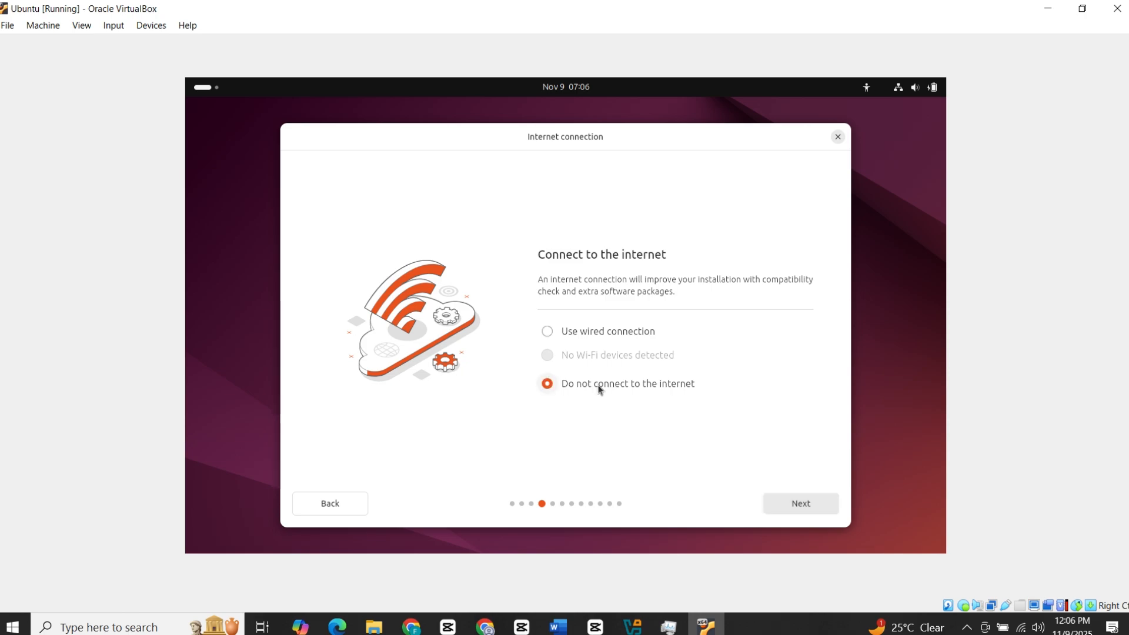
{"action": "left_click", "coordinate": [787, 503]}
Skip the installer update, choose Install Ubuntu, Interactive installation and the default app selection, without proprietary software.
{"action": "left_click", "coordinate": [802, 504]}
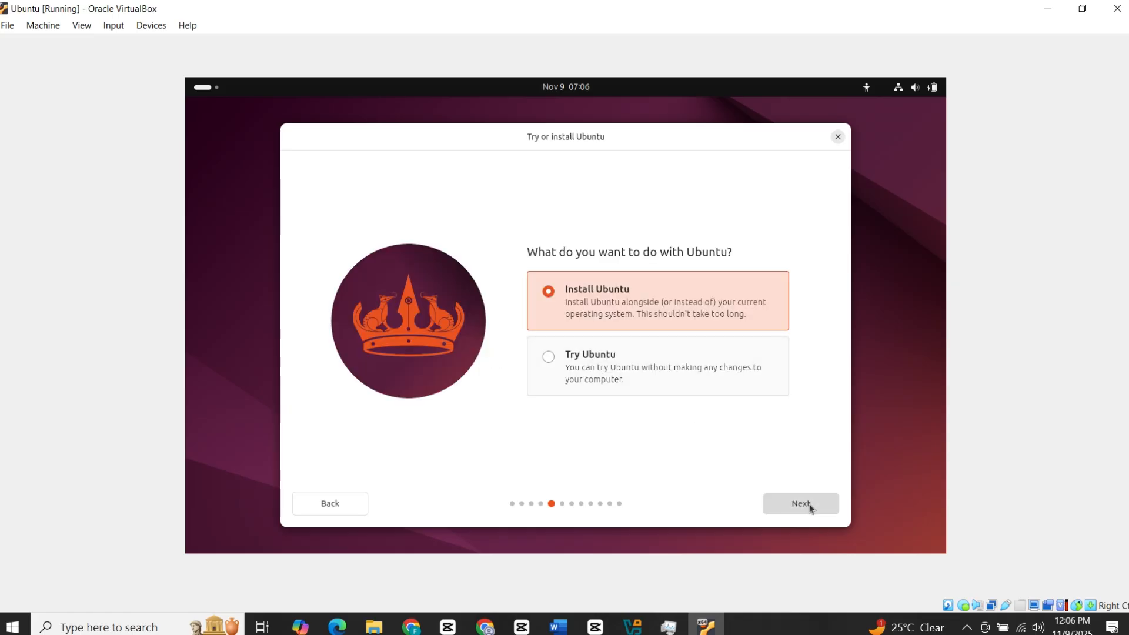
{"action": "left_click", "coordinate": [806, 504]}
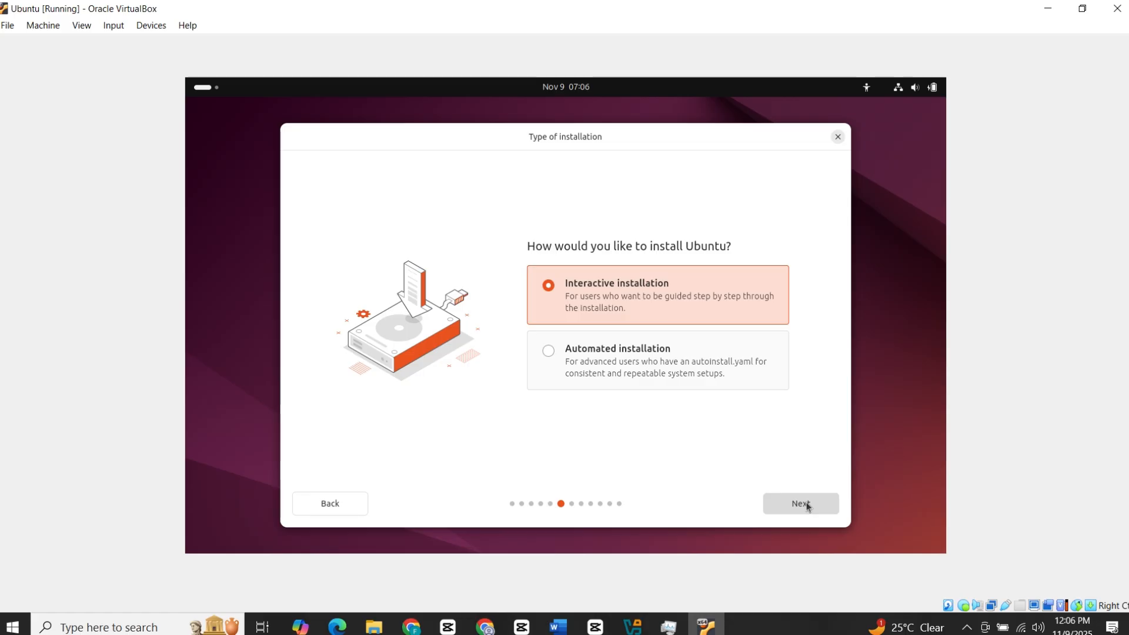
{"action": "left_click", "coordinate": [785, 506]}
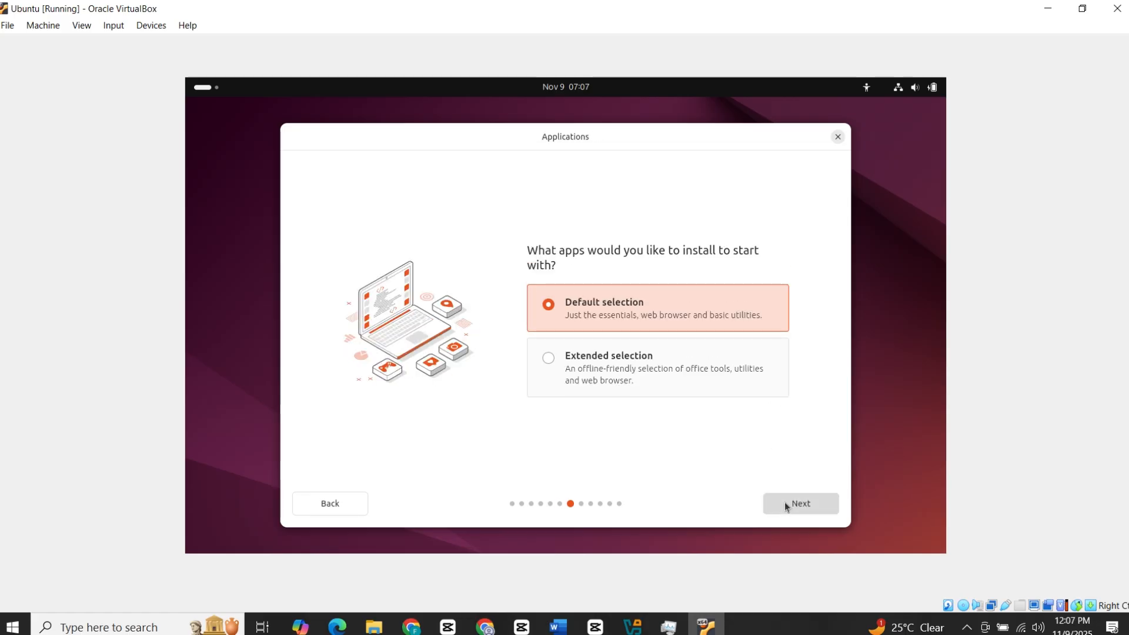
{"action": "left_click", "coordinate": [787, 510]}
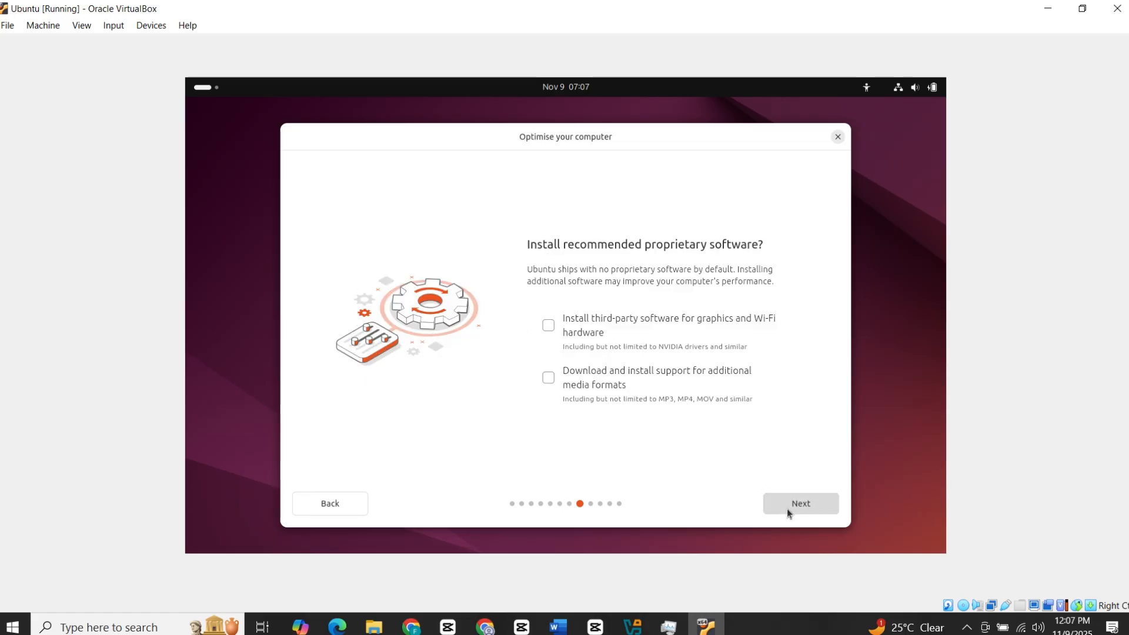
{"action": "left_click", "coordinate": [790, 504]}
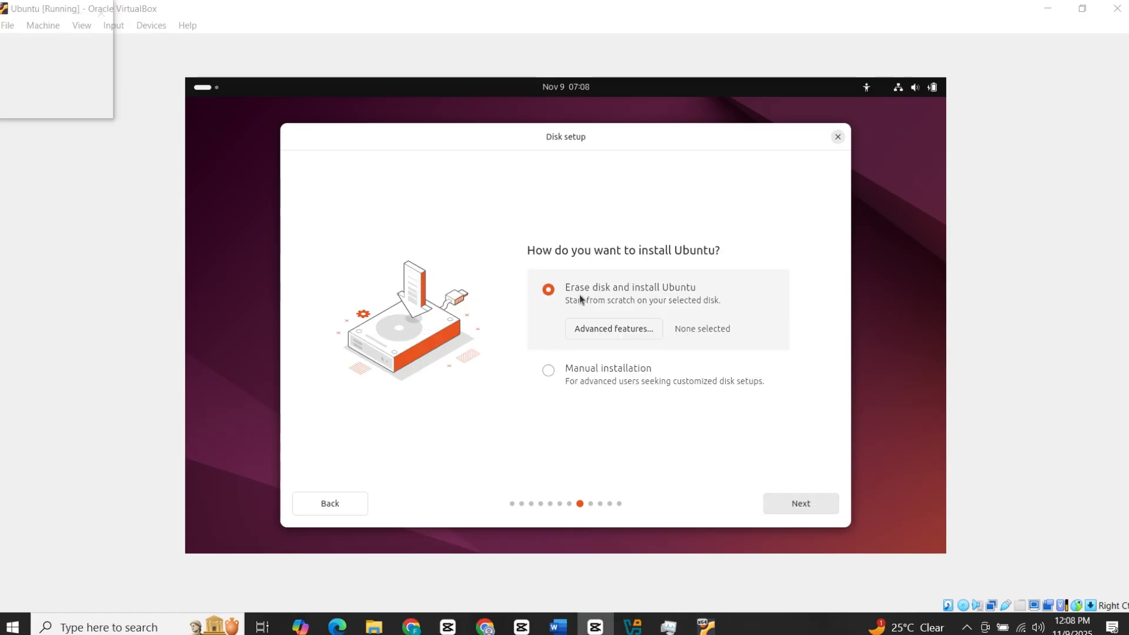
Accept Erase disk, then create the account named 'Ubuntu' with a password and no login password required.
{"action": "left_click", "coordinate": [801, 507]}
{"action": "type", "text": "Ubuntu"}
{"action": "left_click", "coordinate": [585, 346]}
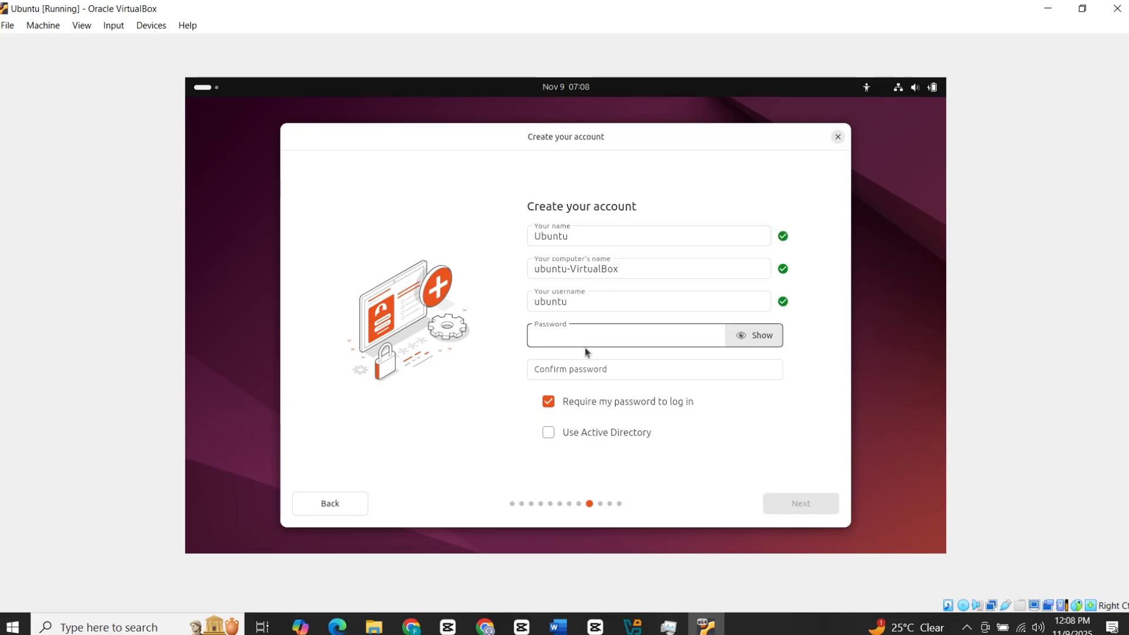
{"action": "type", "text": "123"}
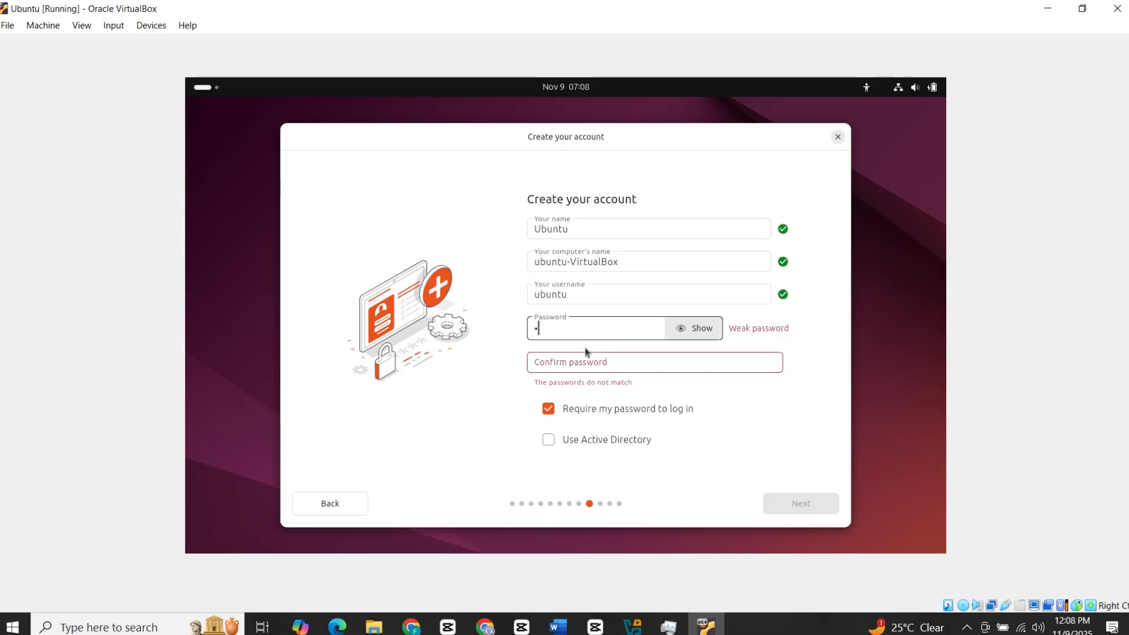
{"action": "type", "text": "45"}
{"action": "left_click", "coordinate": [611, 371]}
{"action": "type", "text": "123456"}
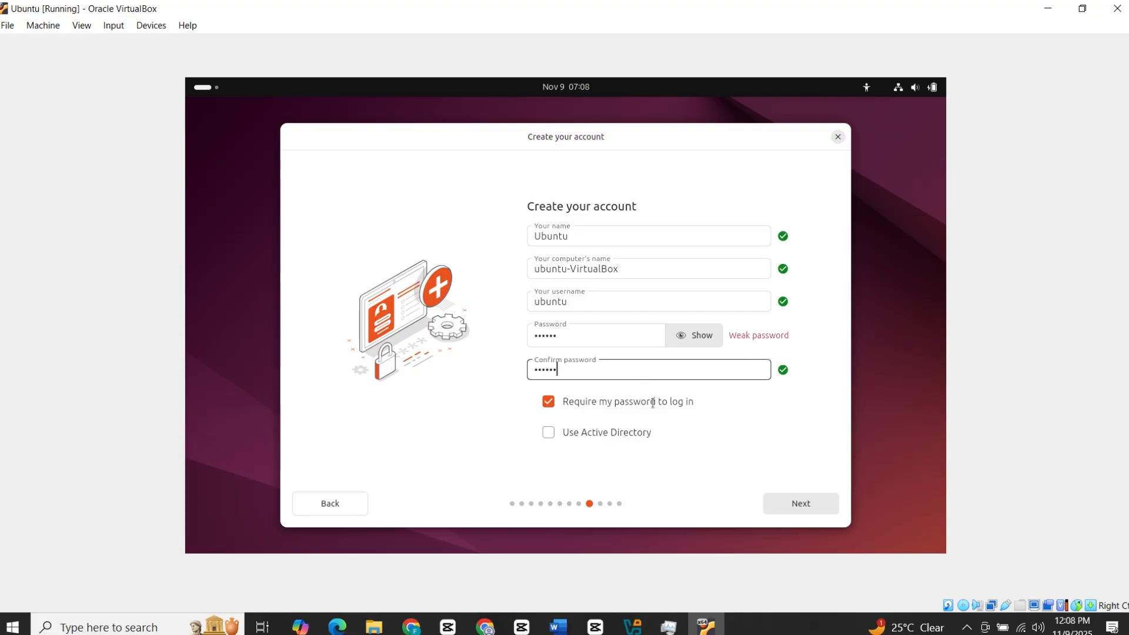
{"action": "left_click", "coordinate": [549, 401]}
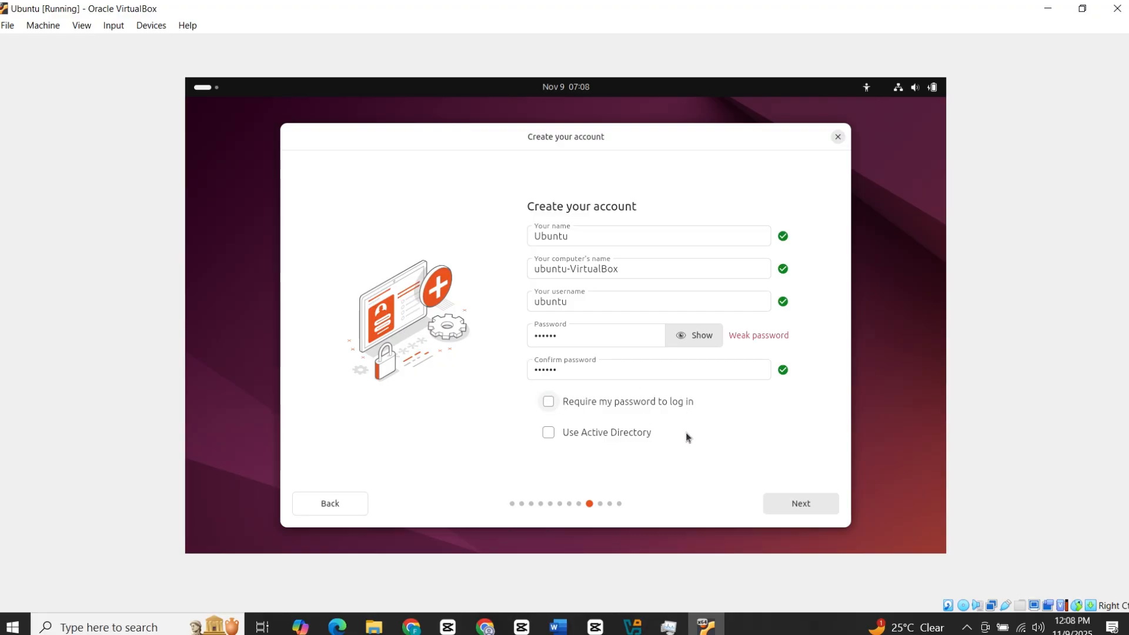
Accept the Asia/Karachi timezone and start installing Ubuntu to the disk.
{"action": "left_click", "coordinate": [810, 510]}
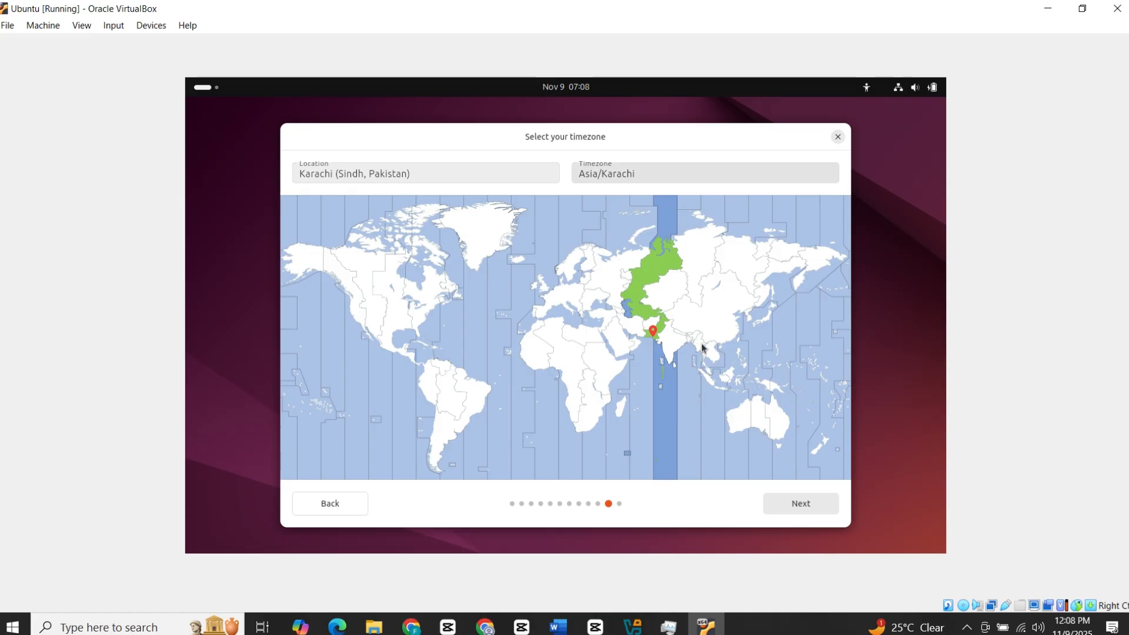
{"action": "left_click", "coordinate": [817, 502]}
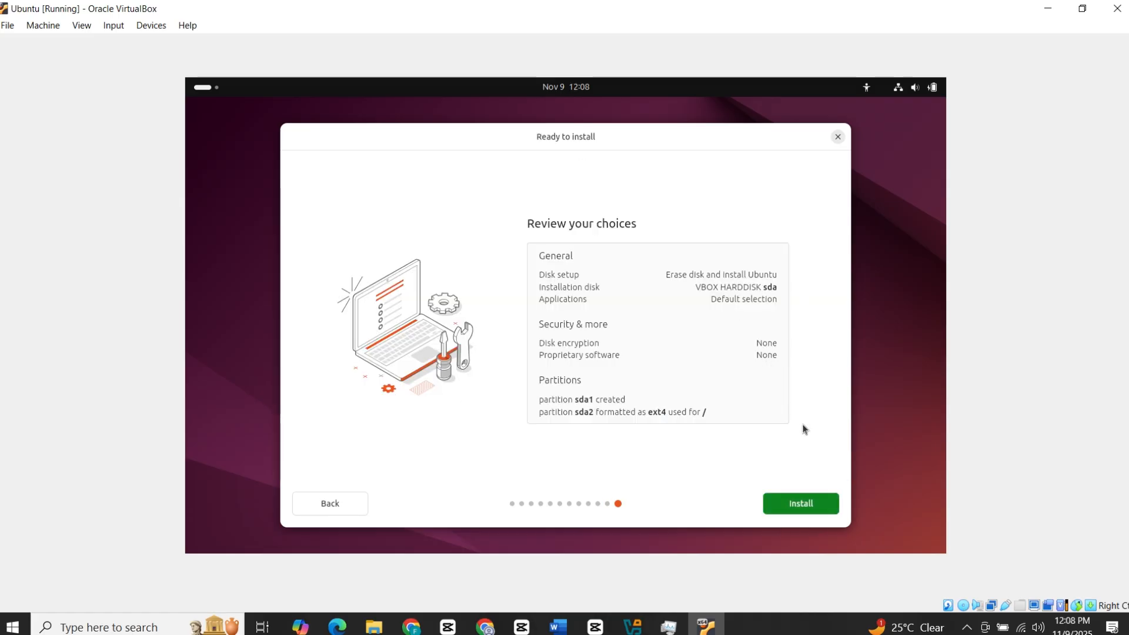
{"action": "left_click", "coordinate": [788, 503]}
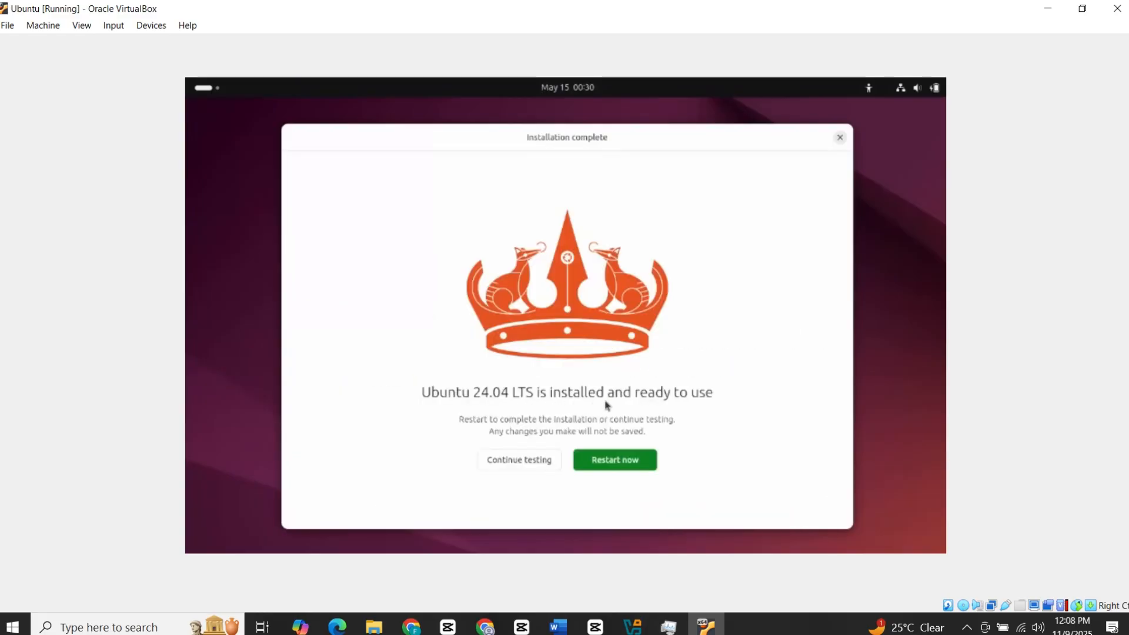
Restart the finished install, log in with the account password, and advance past the welcome page.
{"action": "left_click", "coordinate": [618, 462]}
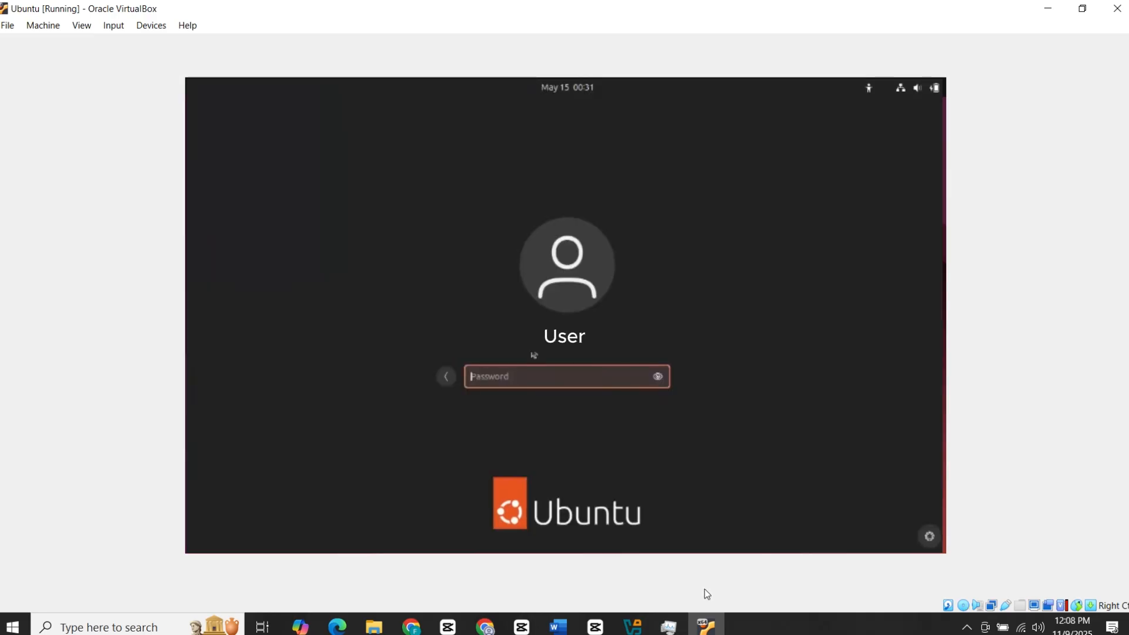
{"action": "type", "text": "1234"}
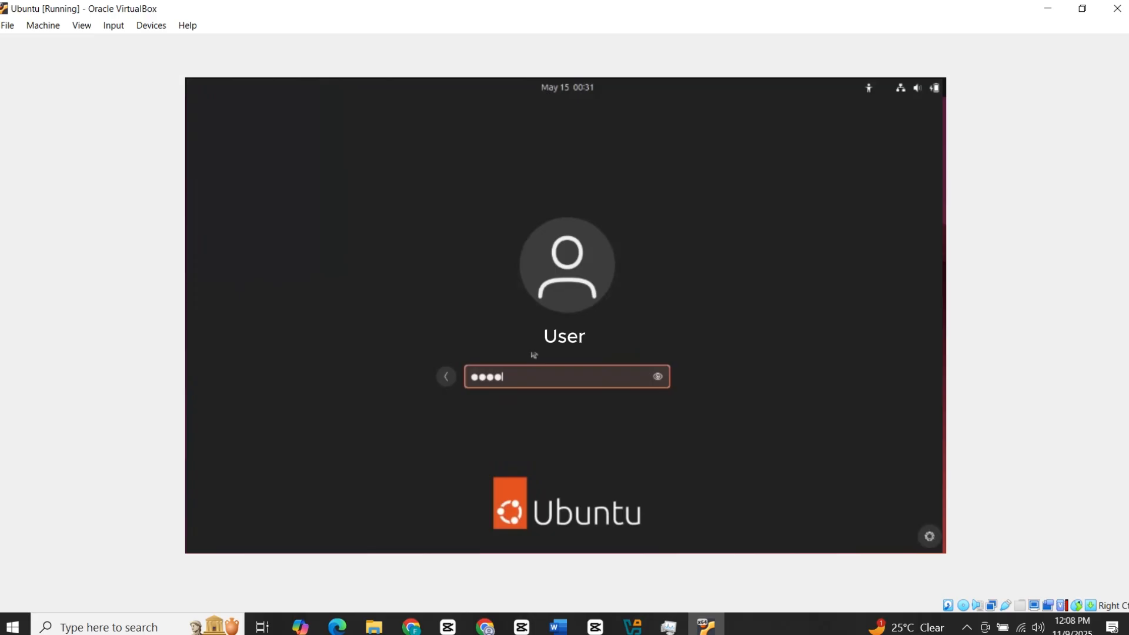
{"action": "type", "text": "56"}
{"action": "key", "text": "Return"}
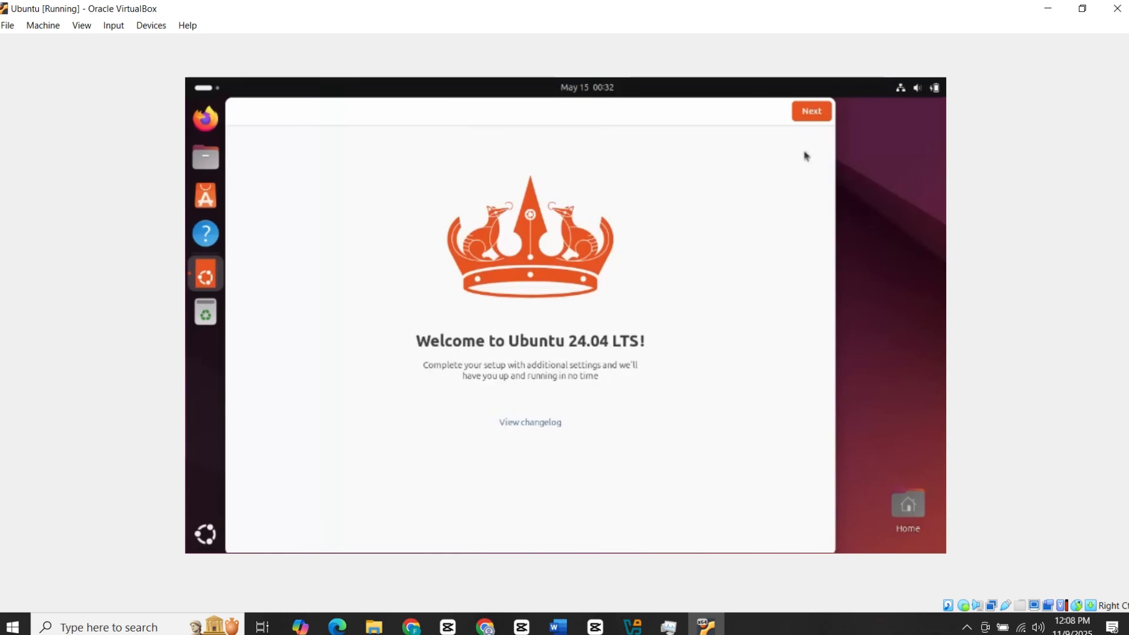
{"action": "left_click", "coordinate": [816, 116]}
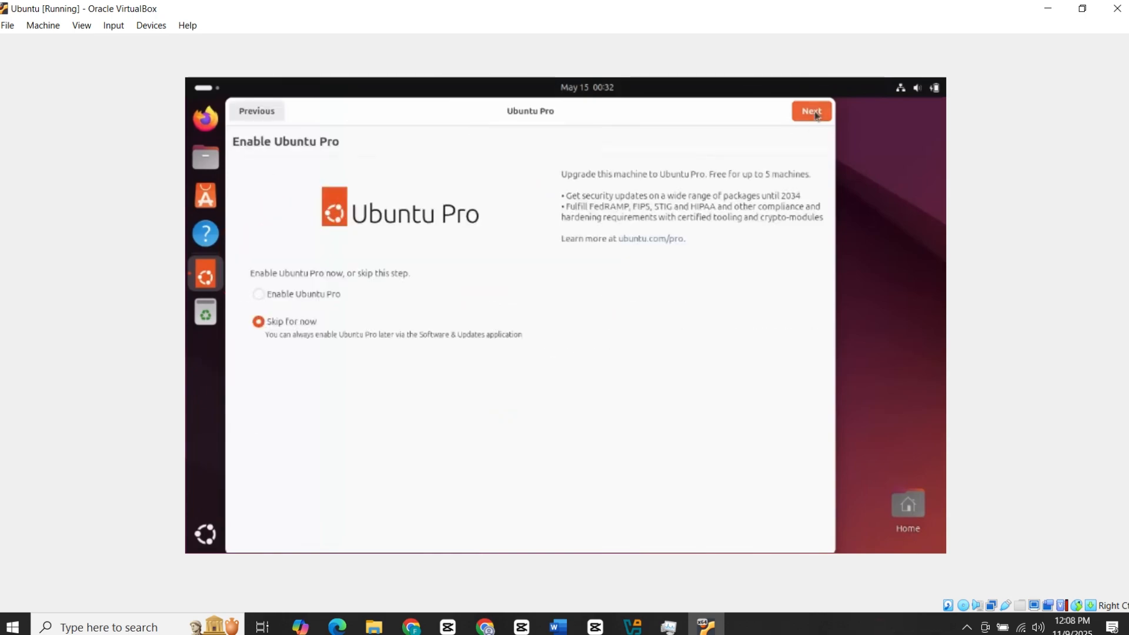